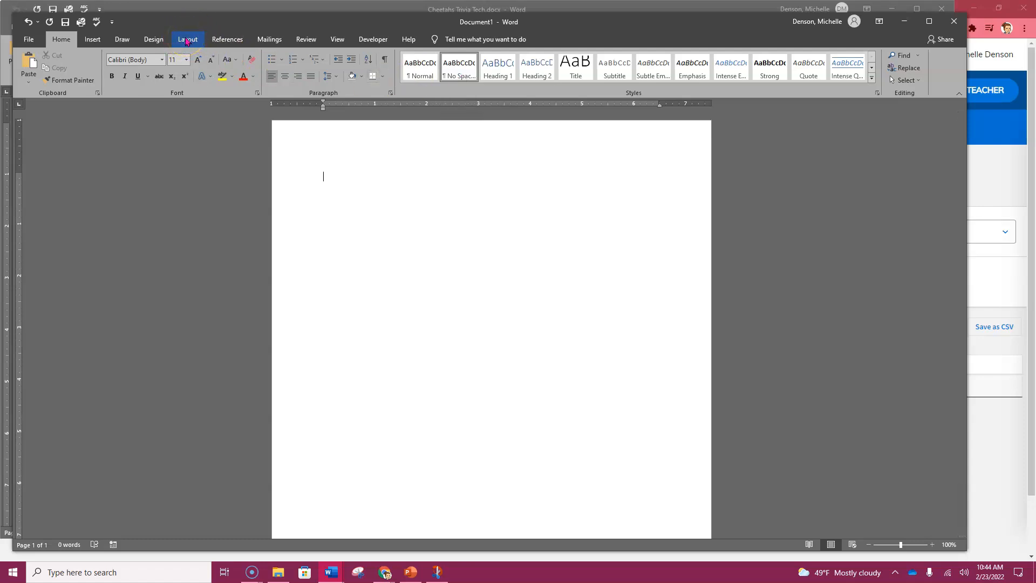
# - Change the blank document's page orientation to Landscape
pyautogui.click(186, 40)
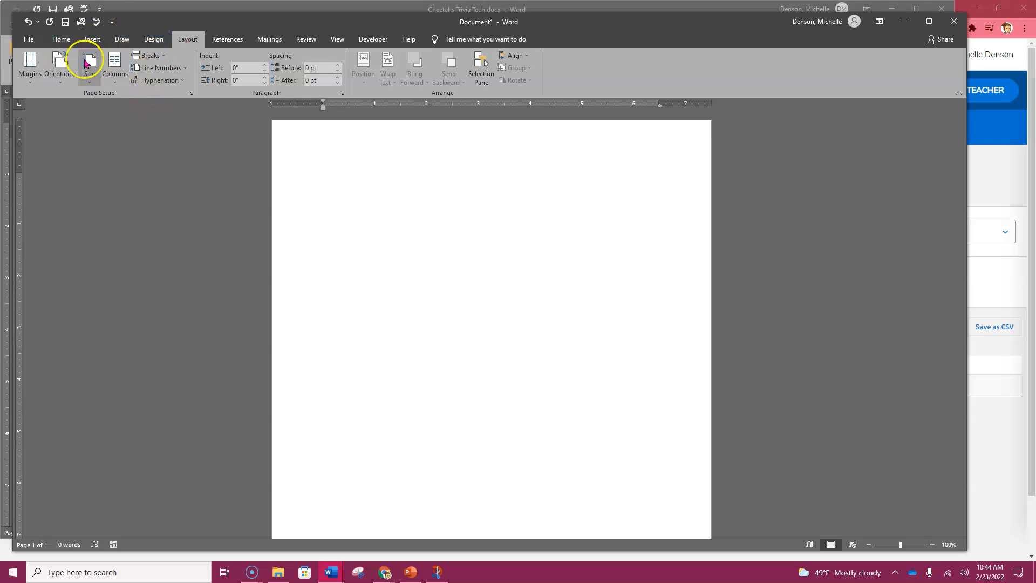
pyautogui.click(60, 84)
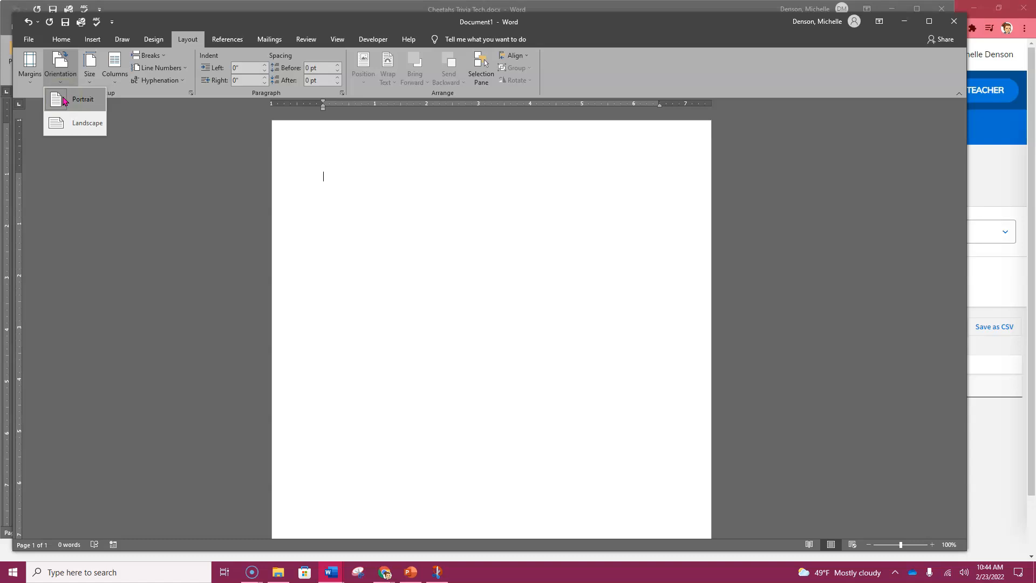
pyautogui.click(67, 124)
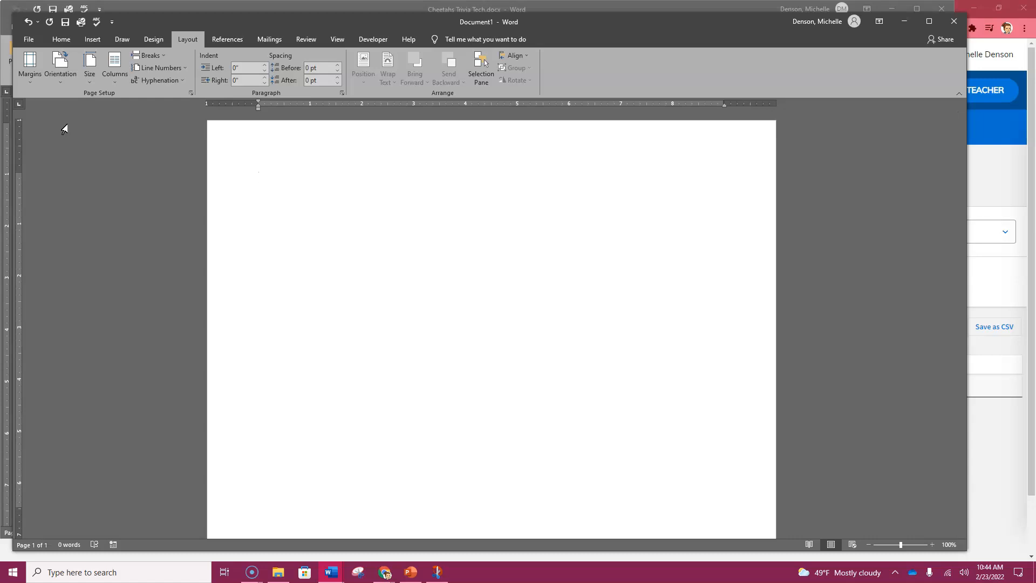
# - Insert the built-in Blank (Three Columns) header into the document
pyautogui.click(92, 40)
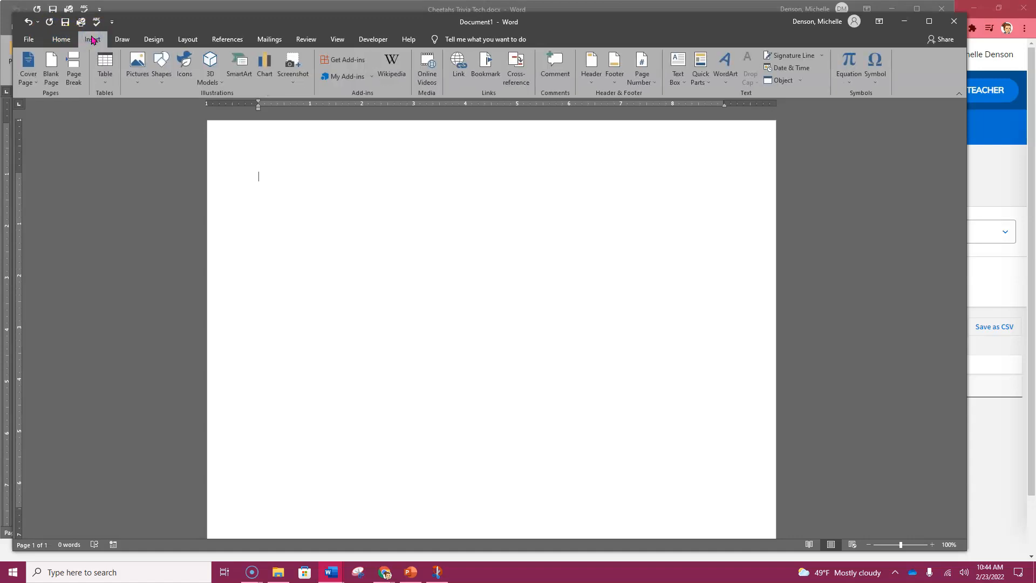
pyautogui.click(600, 81)
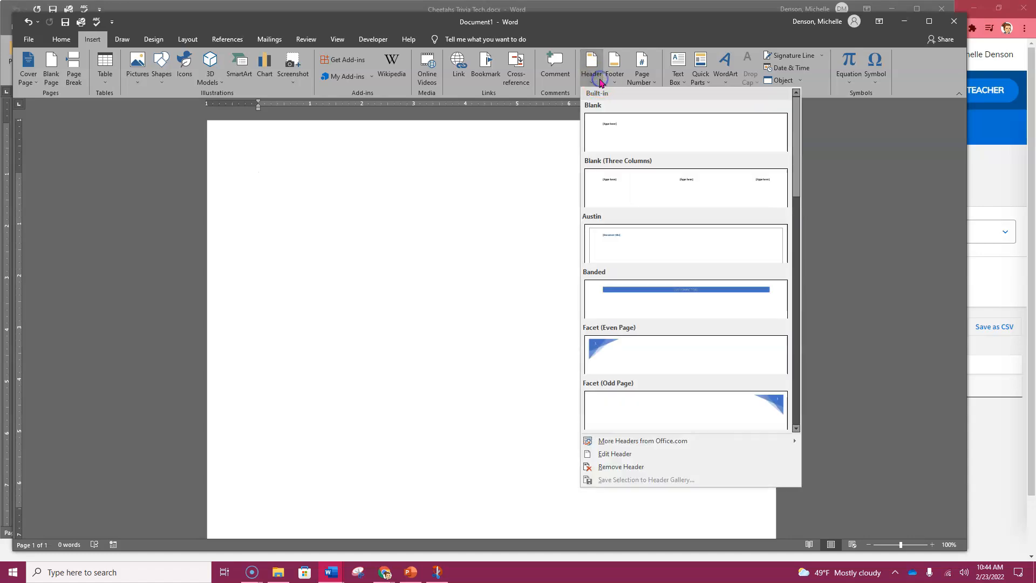
pyautogui.click(634, 189)
# - Fill in the header's left placeholder with the teacher's title and surname and the center placeholder with "6th Block"
pyautogui.click(286, 151)
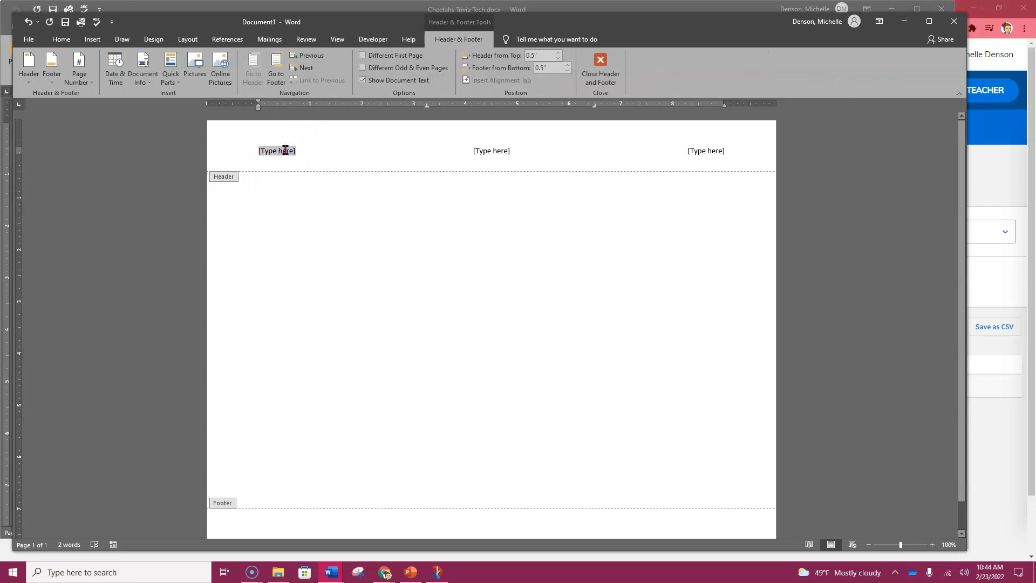
pyautogui.write('Mr')
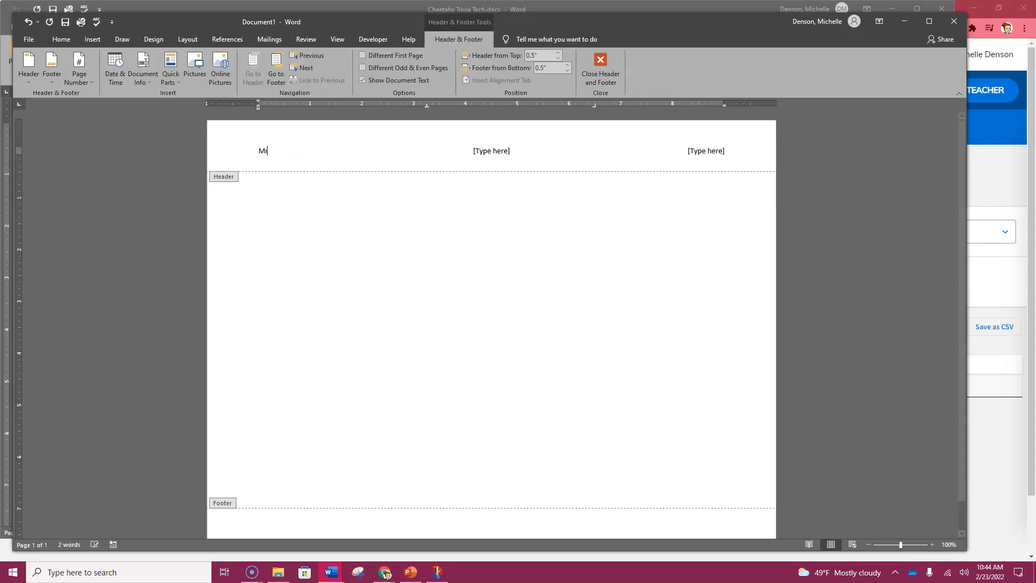
pyautogui.write('s. Denson')
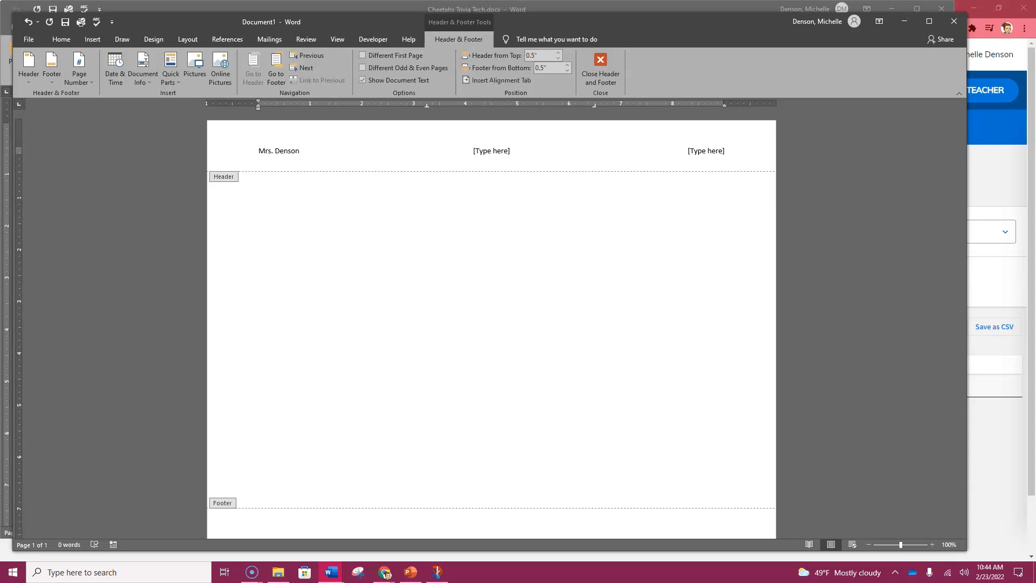
pyautogui.click(496, 155)
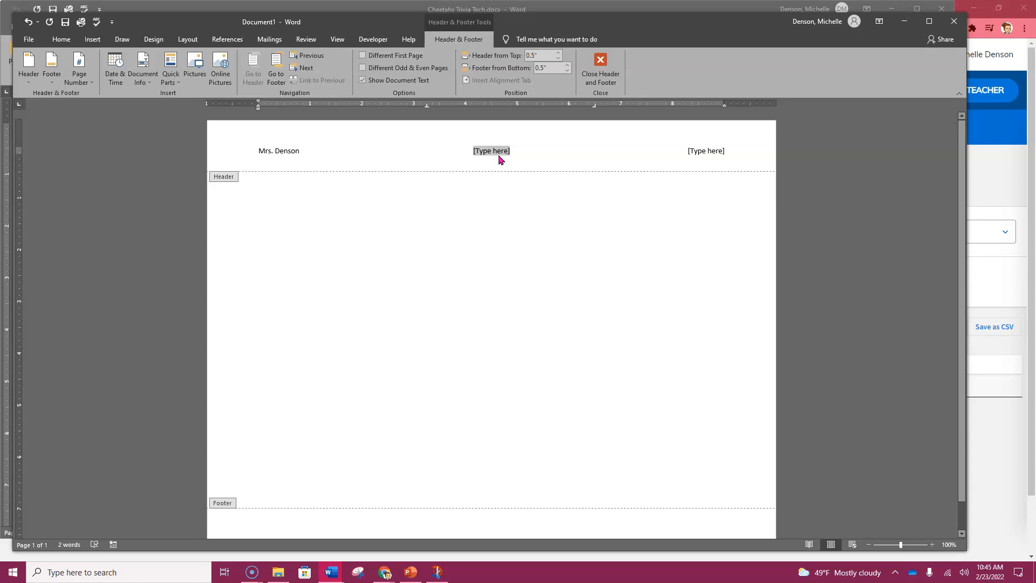
pyautogui.write('6th Block')
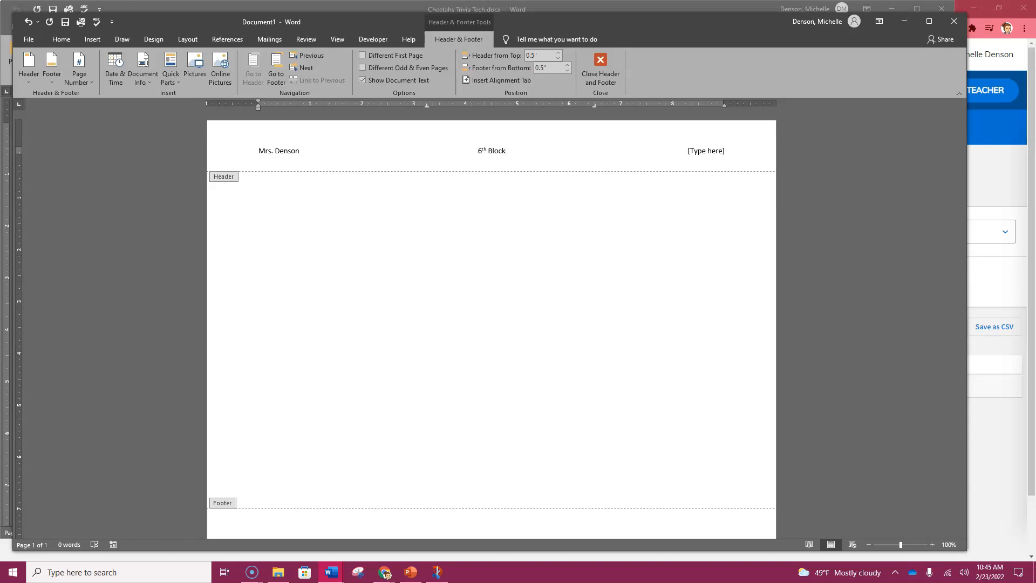
# - Save the document as Calendar_MD6 in the school district OneDrive's Documents folder, keeping the Word Document format
pyautogui.click(28, 39)
pyautogui.click(51, 185)
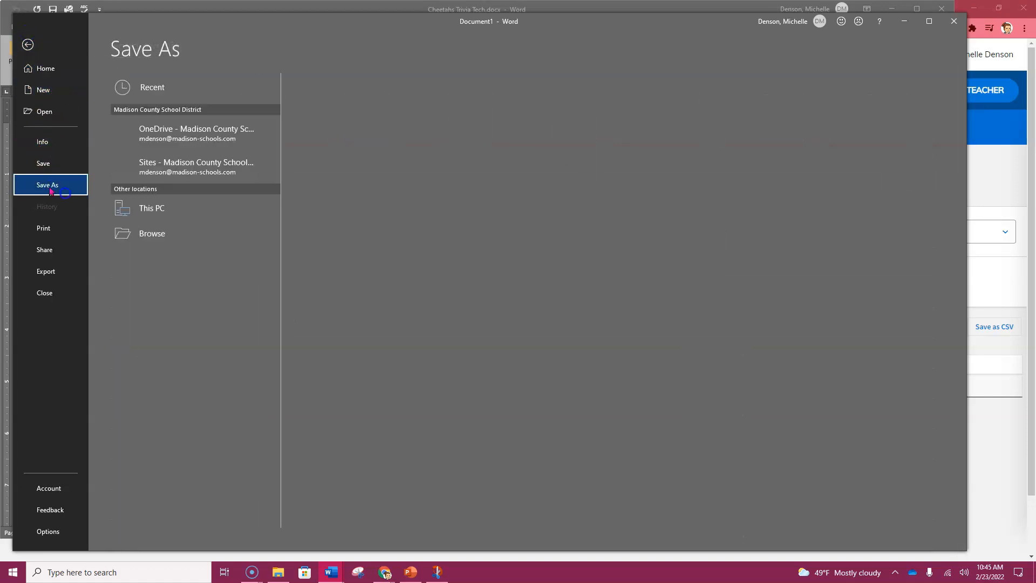
pyautogui.click(189, 137)
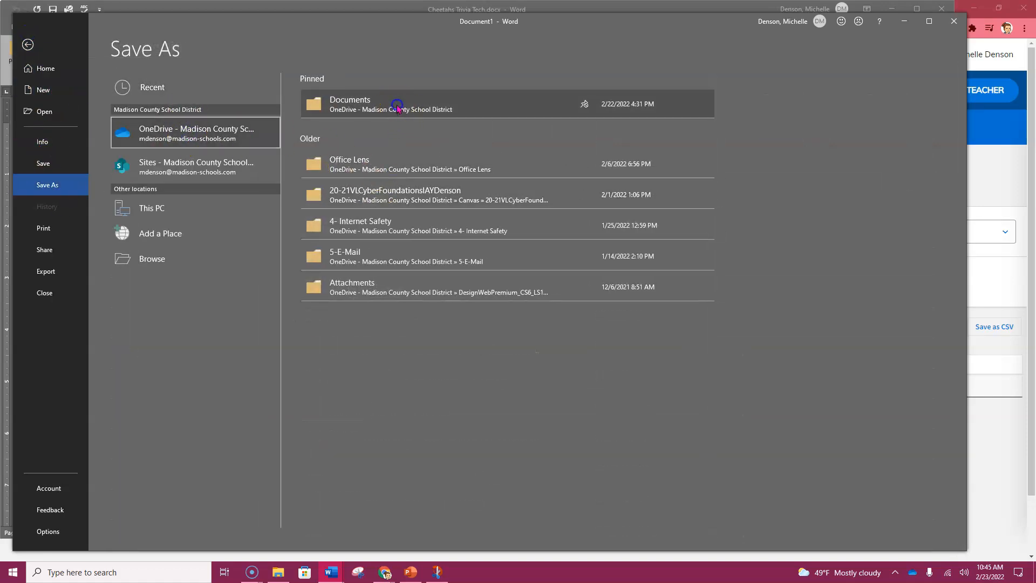
pyautogui.click(392, 115)
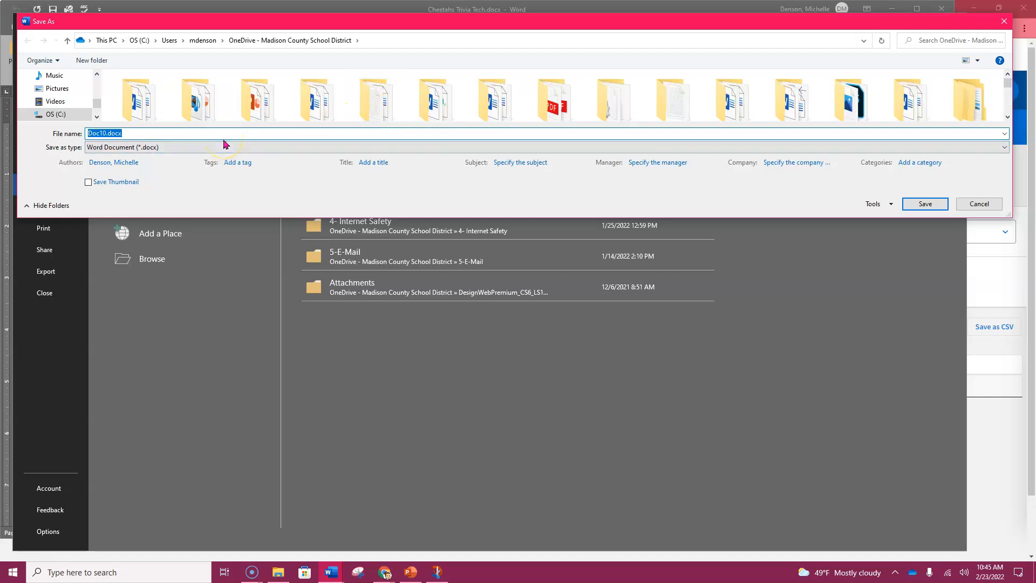
pyautogui.write('Calendar')
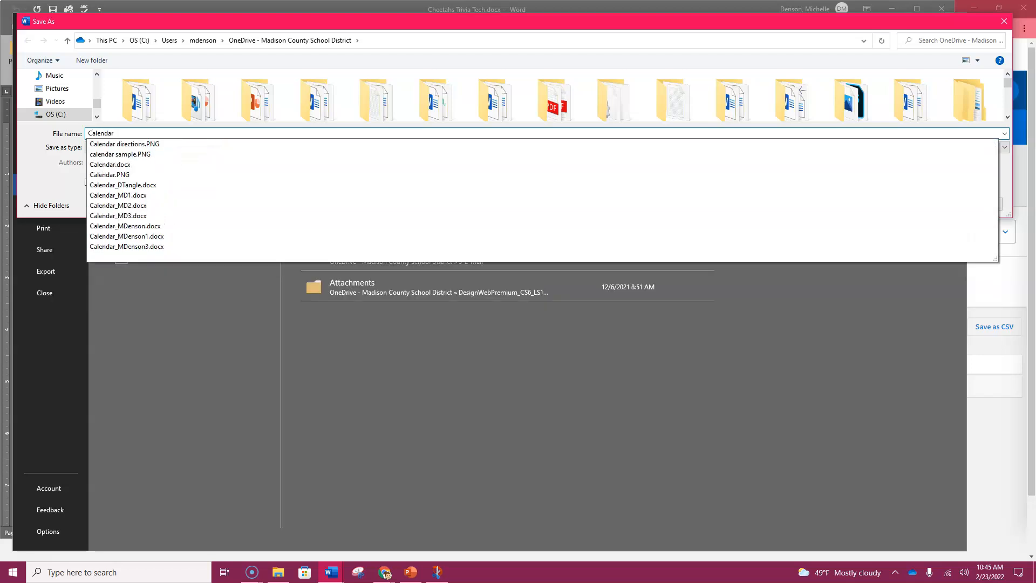
pyautogui.write('_MD')
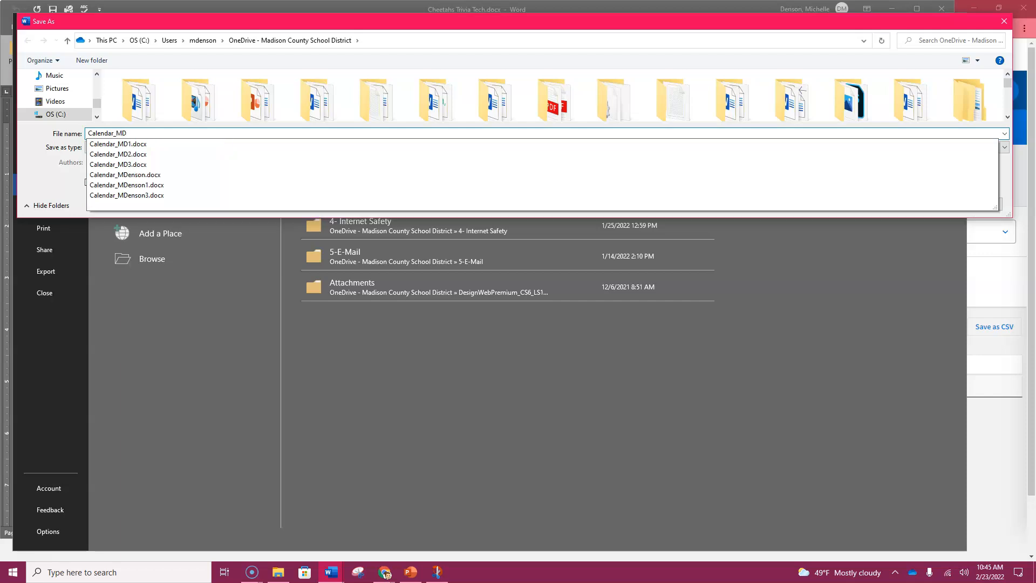
pyautogui.write('6')
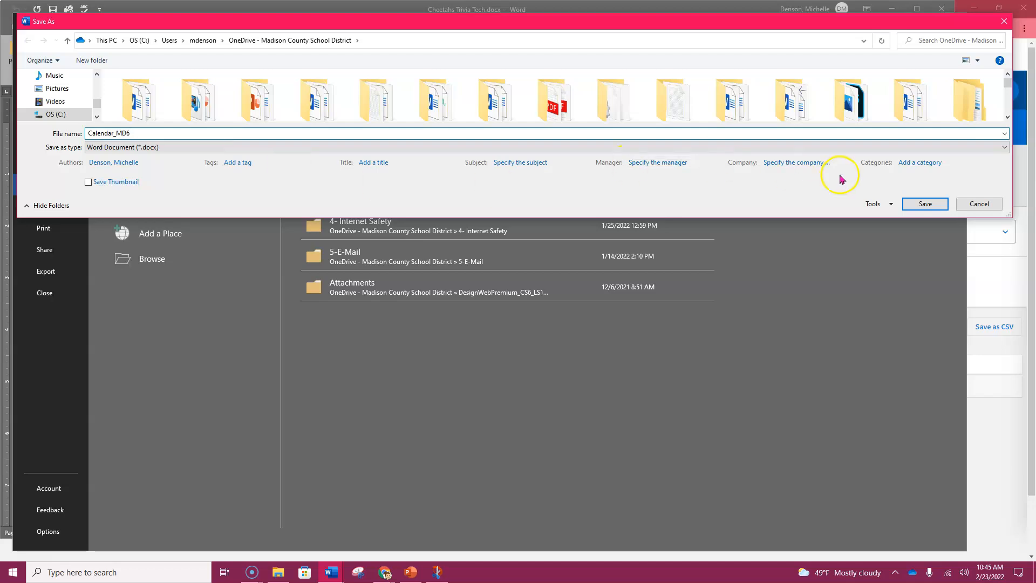
pyautogui.click(920, 204)
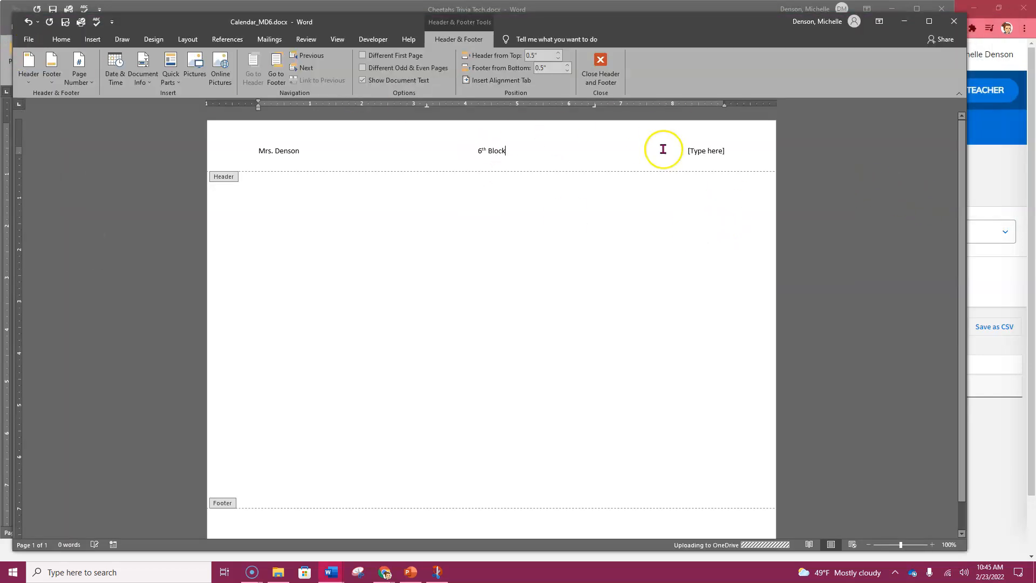
# - Replace the header's right placeholder with a FileName field without the path, and return to the document body
pyautogui.click(706, 154)
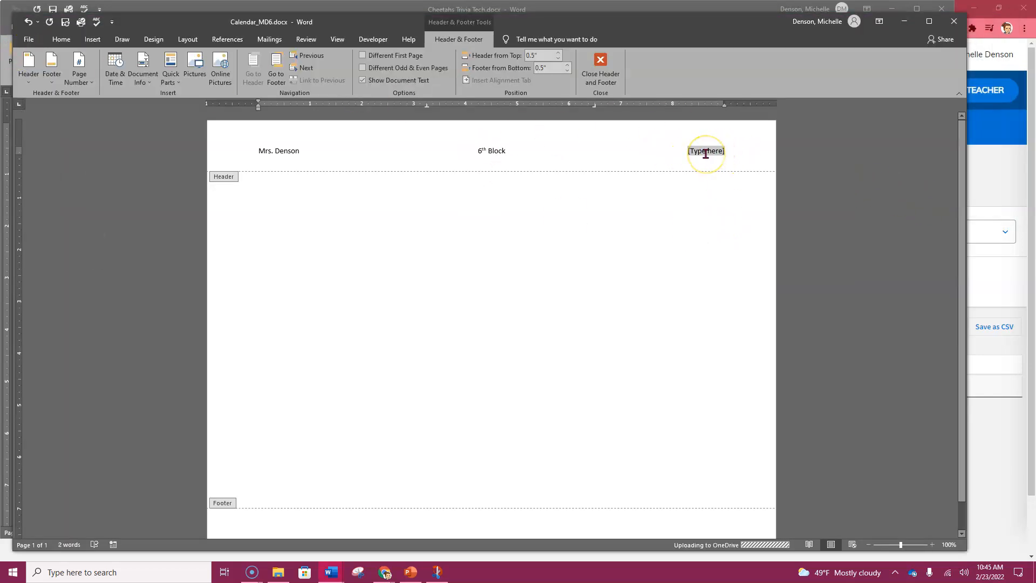
pyautogui.click(706, 154)
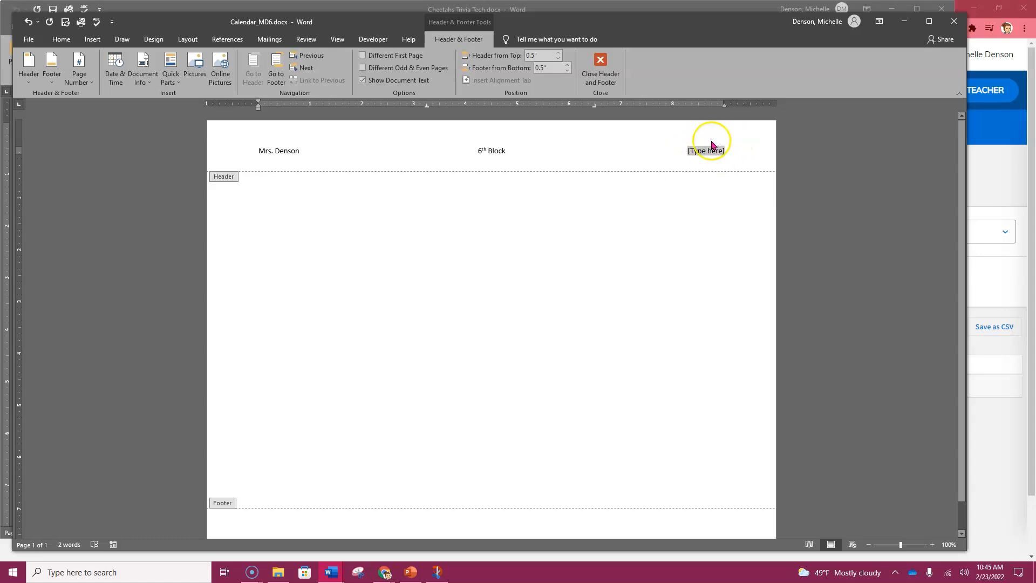
pyautogui.click(171, 77)
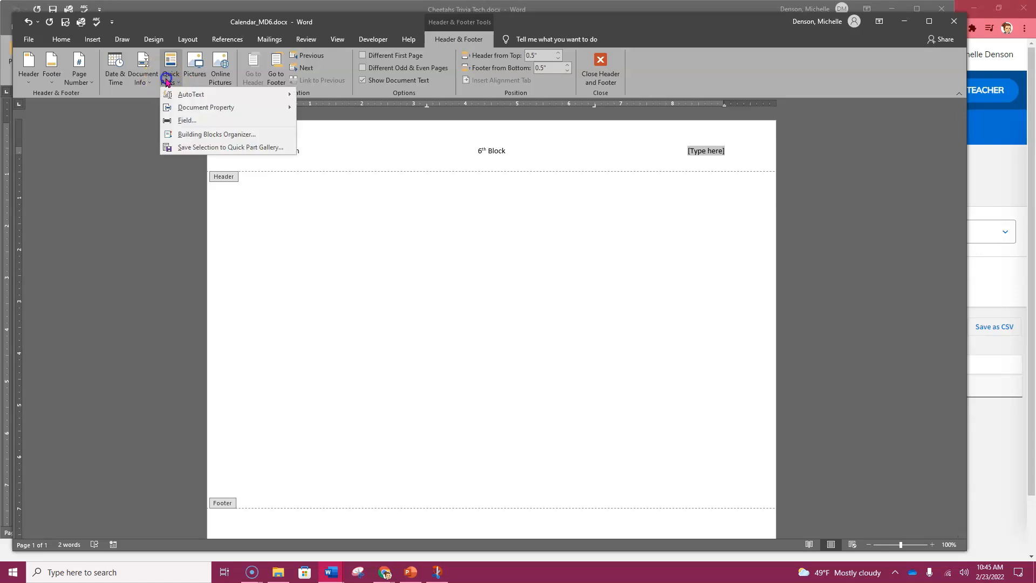
pyautogui.click(183, 119)
pyautogui.moveTo(392, 242); pyautogui.dragTo(393, 269)
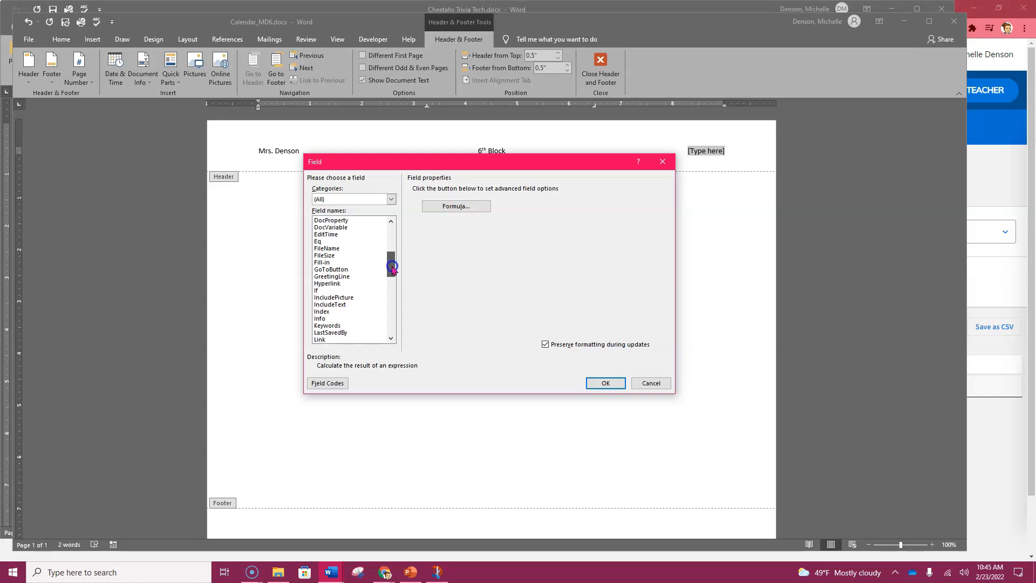
pyautogui.click(333, 251)
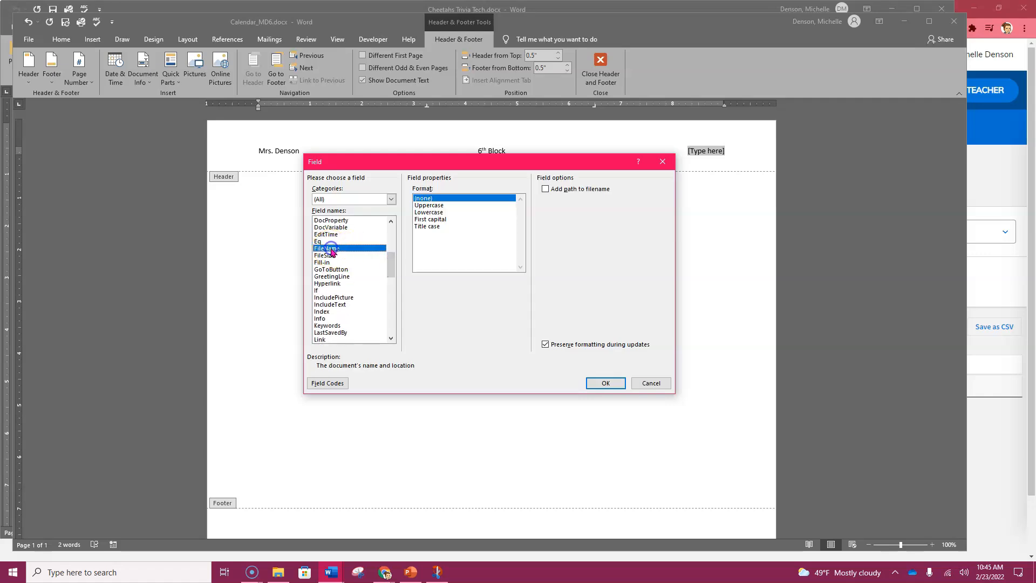
pyautogui.click(605, 384)
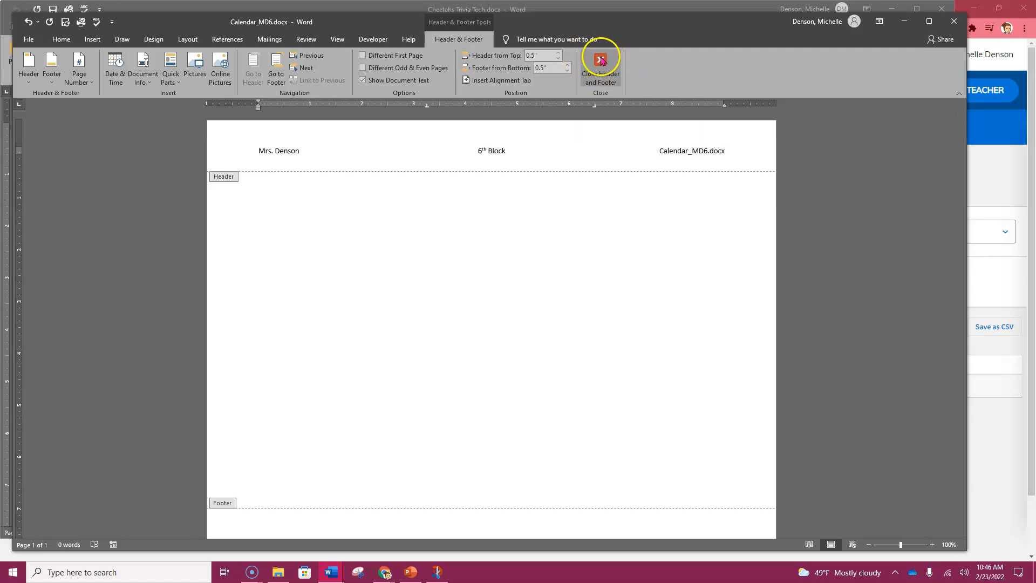
pyautogui.doubleClick(305, 232)
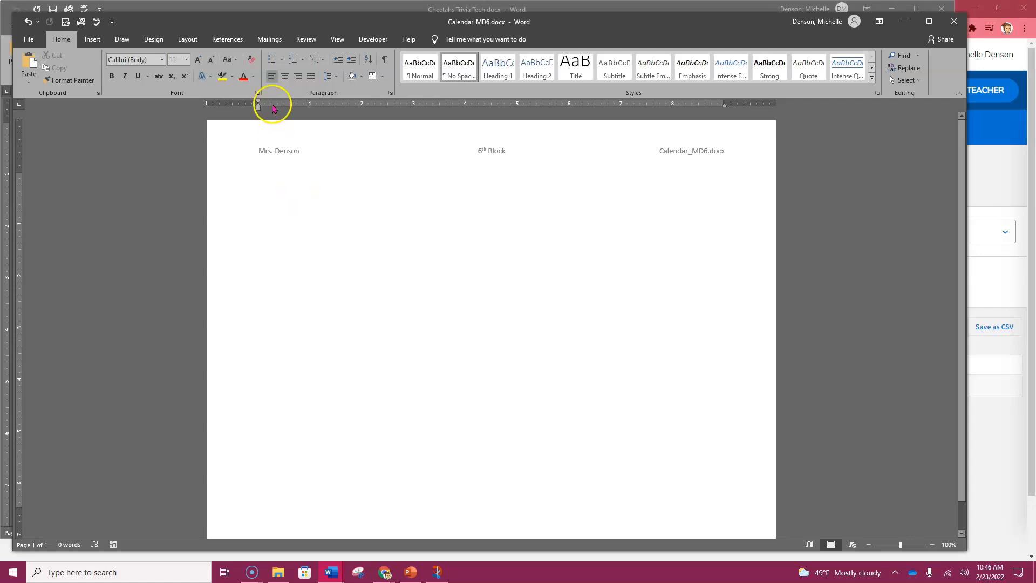
# - Apply the Normal 1-inch margins to the page
pyautogui.click(190, 40)
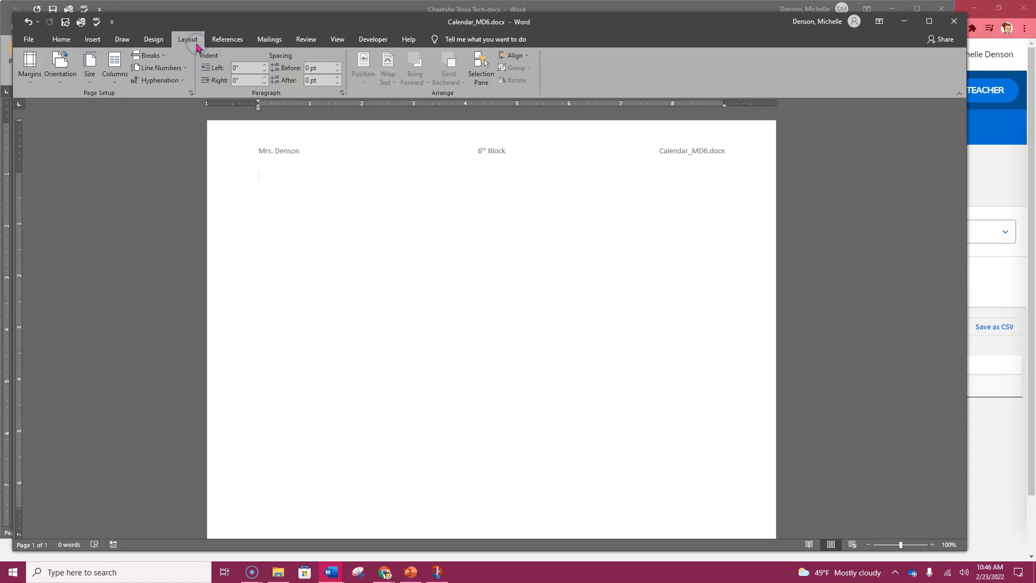
pyautogui.click(30, 76)
pyautogui.click(85, 145)
# - Enter the title "March 2022" on the first body line and set its font to Arial Black
pyautogui.write('March 2022')
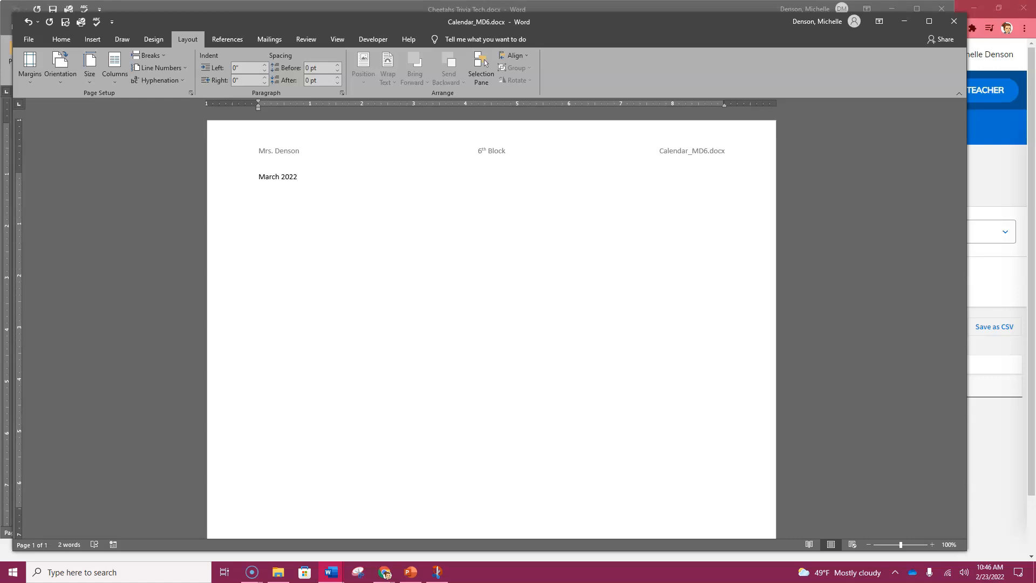
pyautogui.click(244, 181)
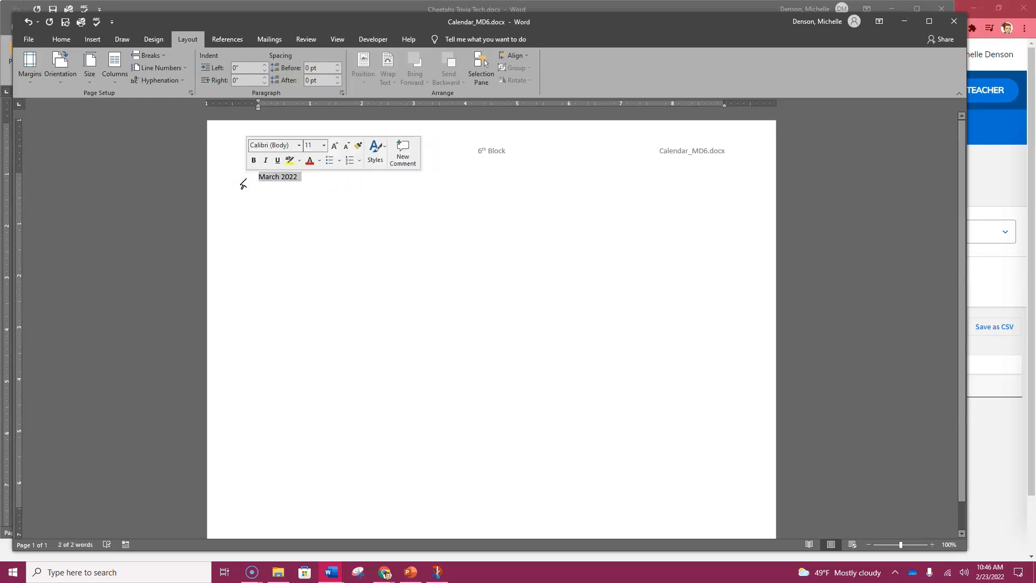
pyautogui.click(61, 38)
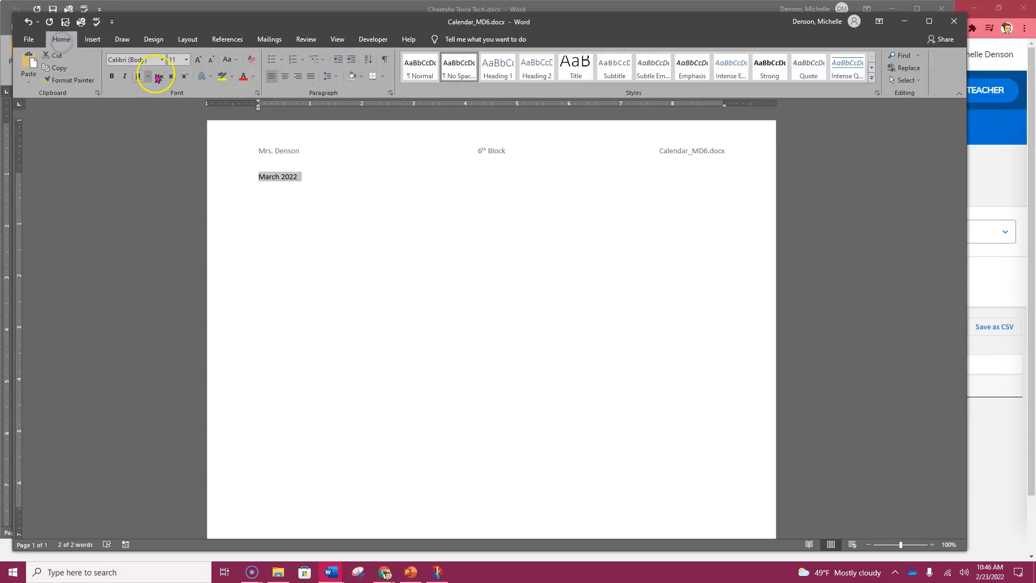
pyautogui.click(162, 60)
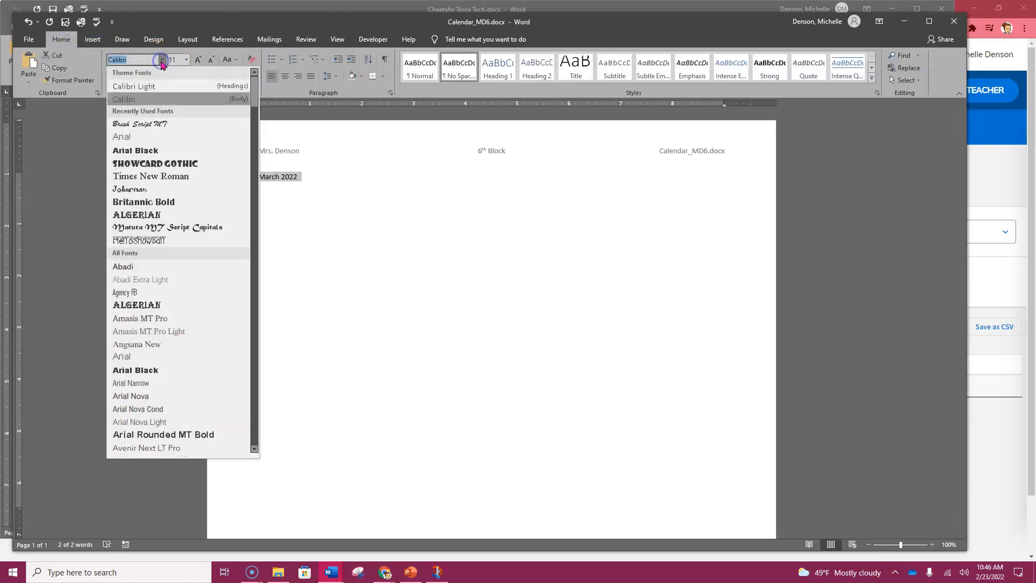
pyautogui.scroll(-2, 162, 370)
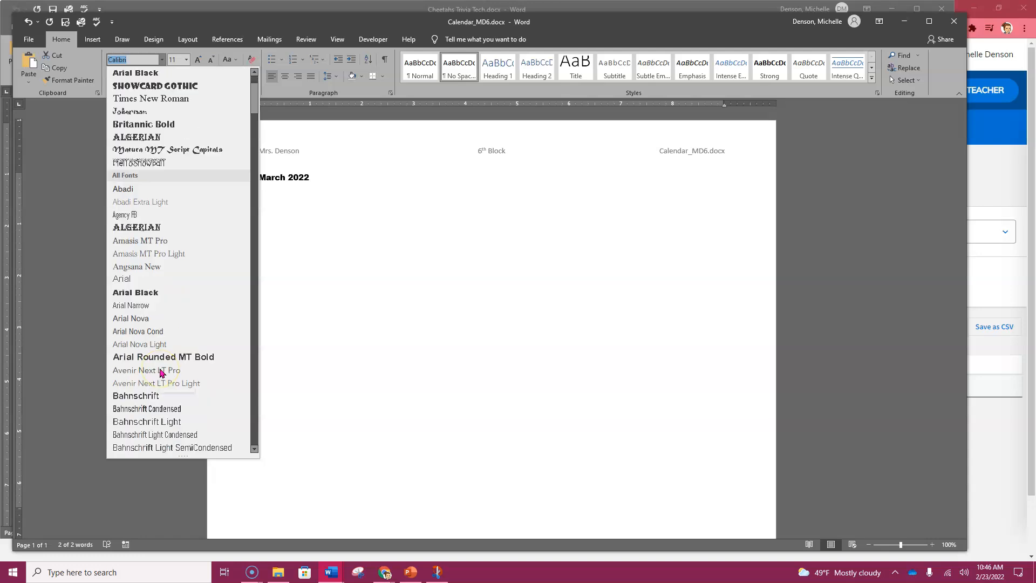
pyautogui.scroll(-20, 162, 373)
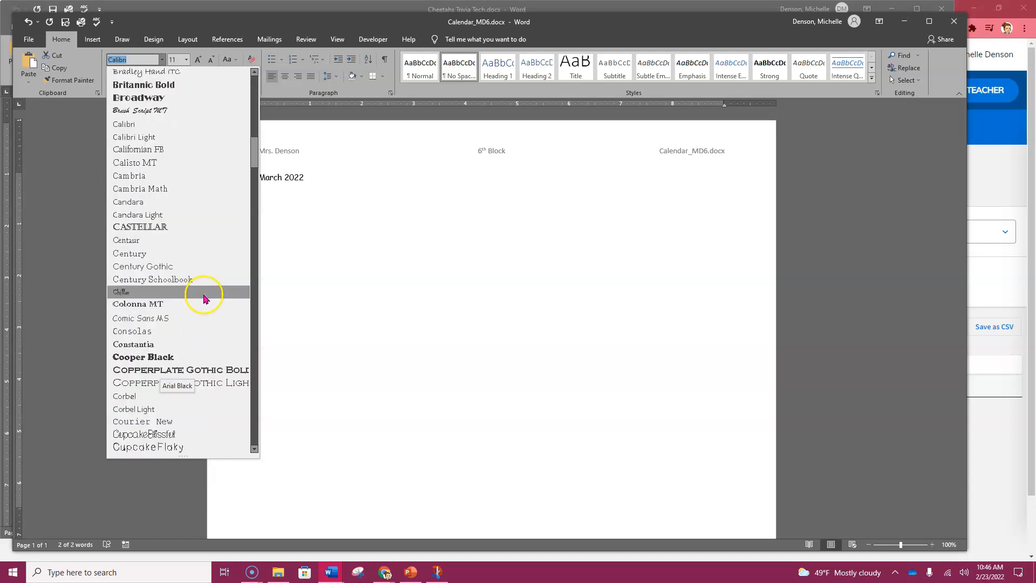
pyautogui.scroll(-6, 210, 287)
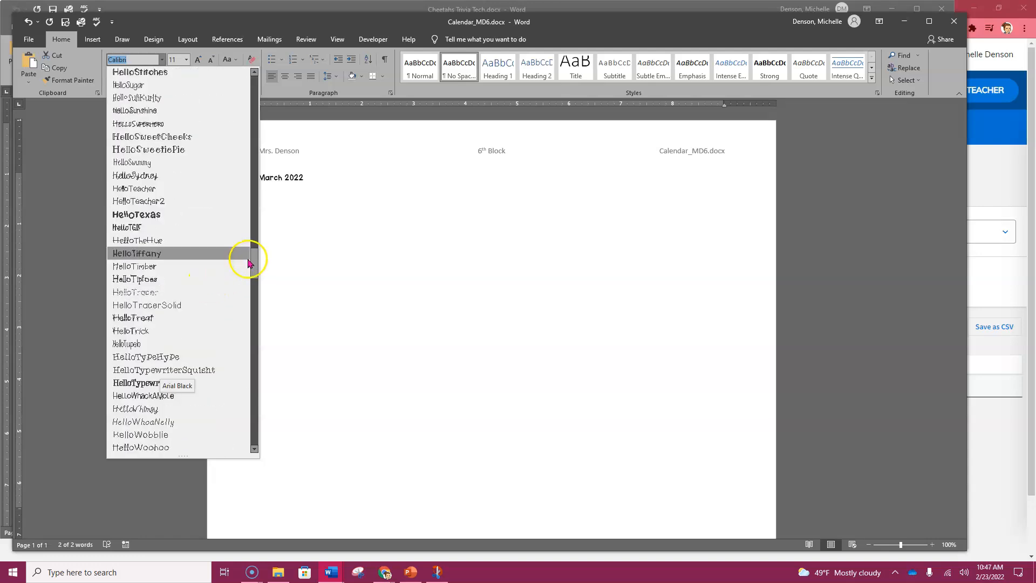
pyautogui.moveTo(254, 261); pyautogui.dragTo(260, 96)
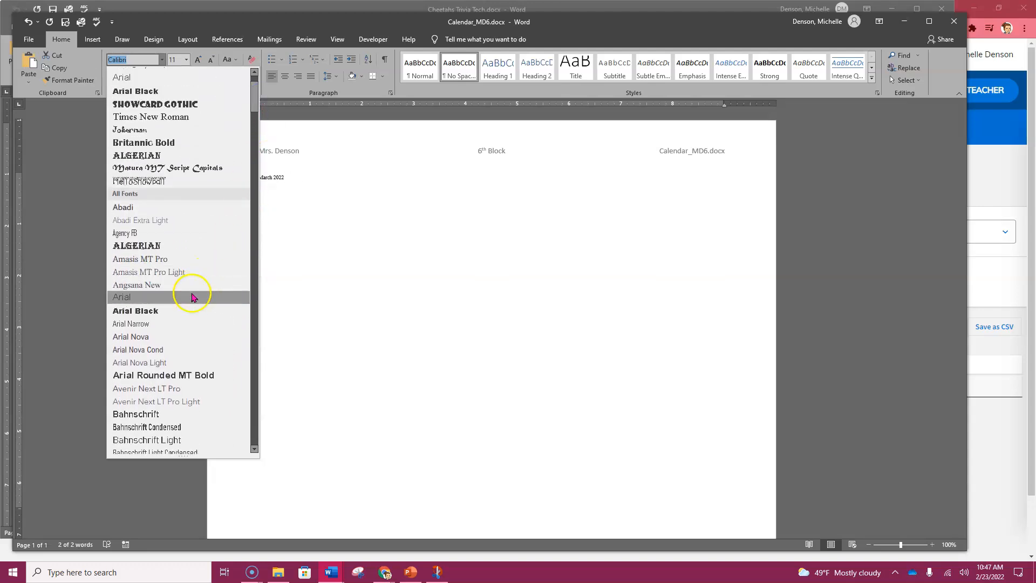
pyautogui.click(181, 311)
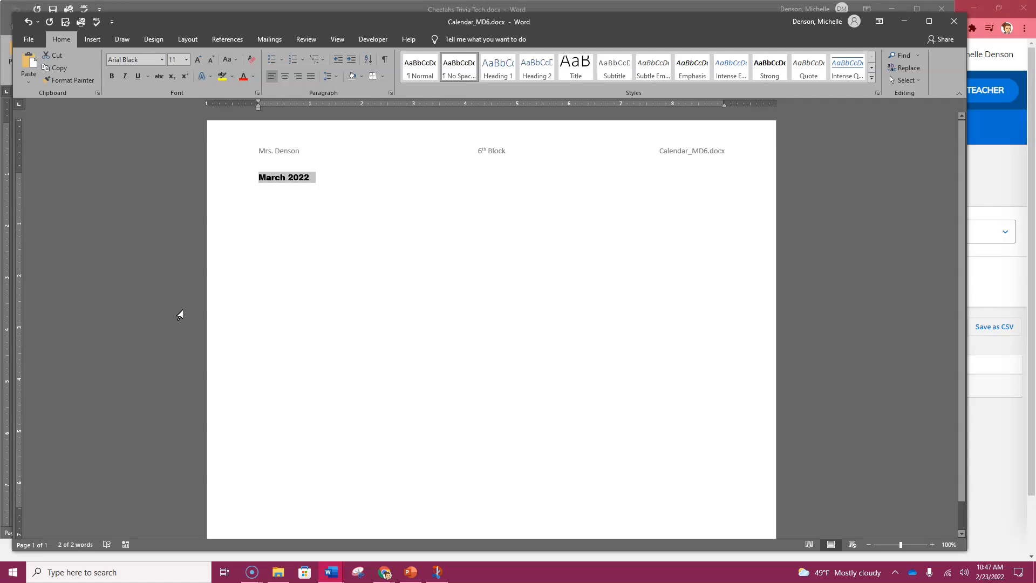
# - Set the March 2022 title to 14 pt, center it, and color it standard purple
pyautogui.click(189, 60)
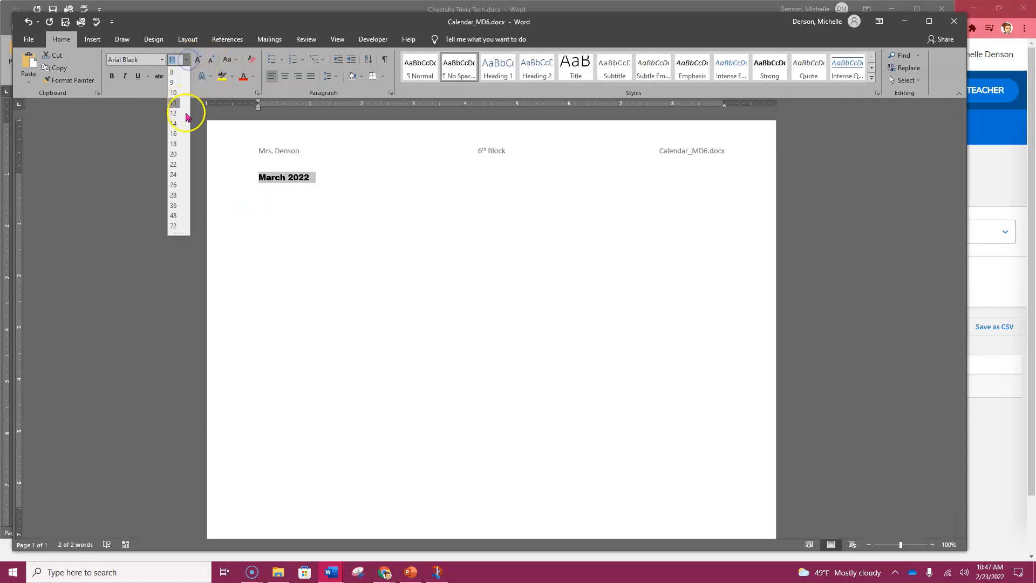
pyautogui.click(173, 125)
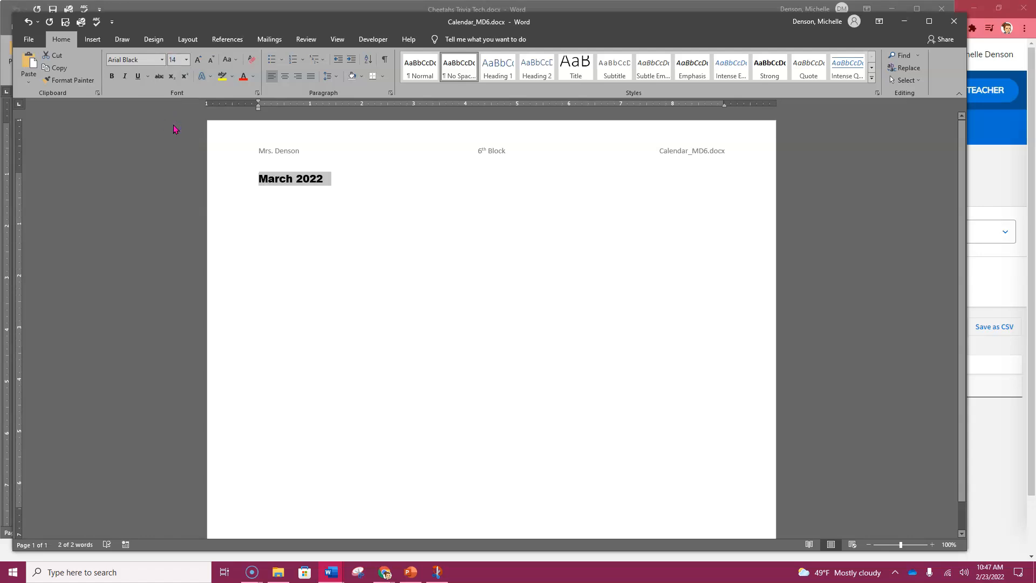
pyautogui.click(286, 78)
pyautogui.click(285, 79)
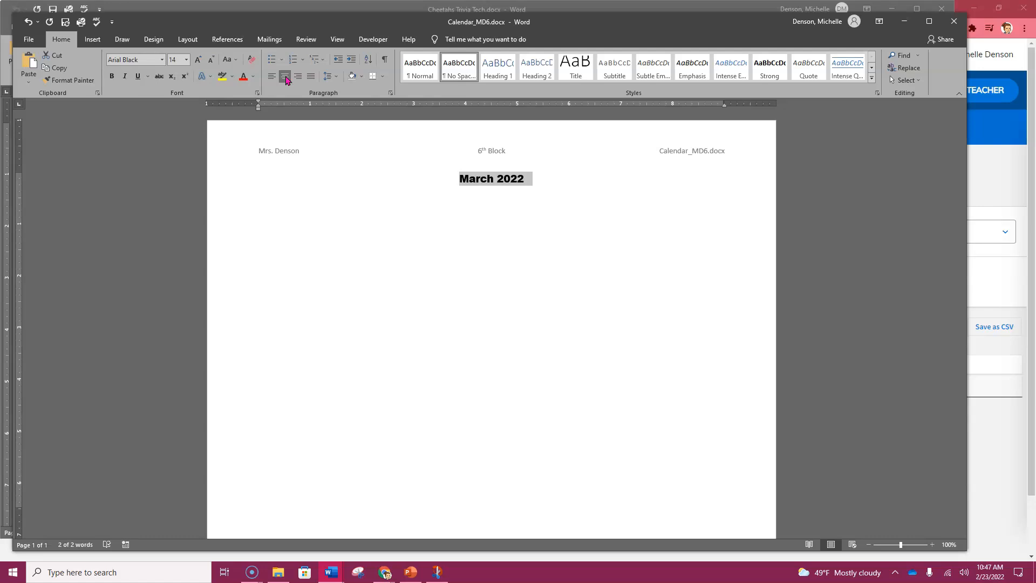
pyautogui.click(252, 77)
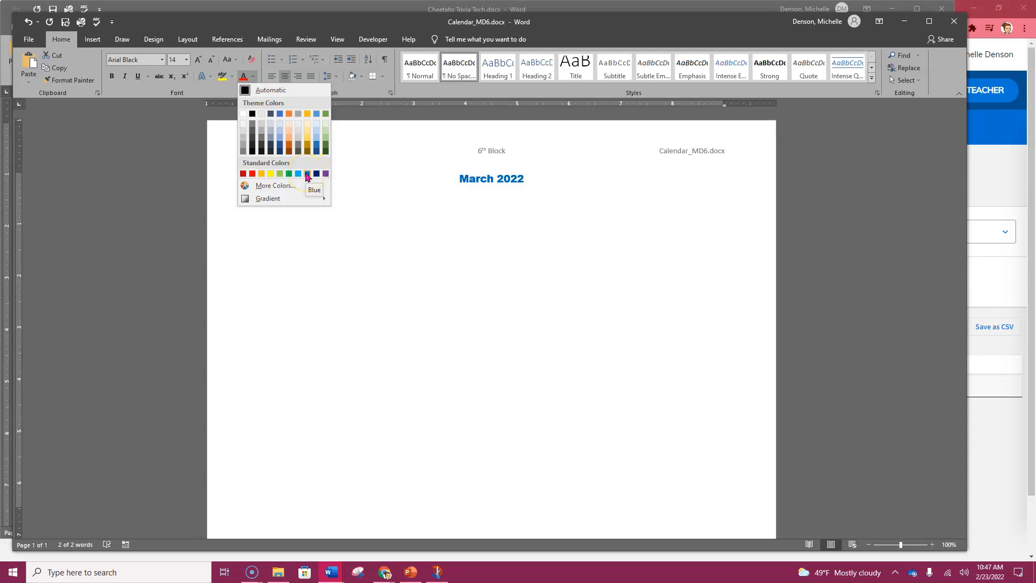
pyautogui.click(326, 174)
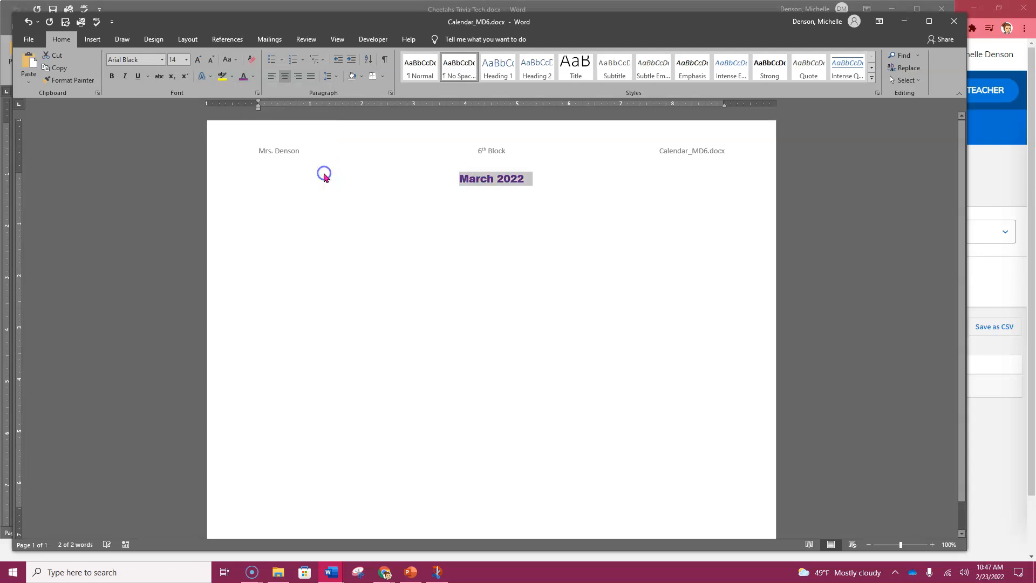
# - Start a new line below the title and format it as left-aligned Arial at 12 pt
pyautogui.click(544, 177)
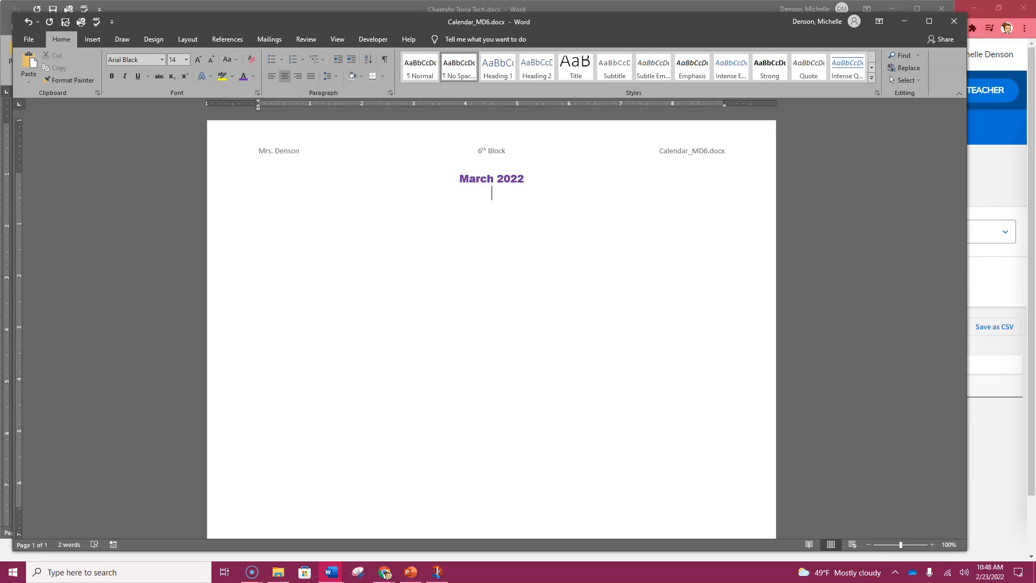
pyautogui.click(161, 60)
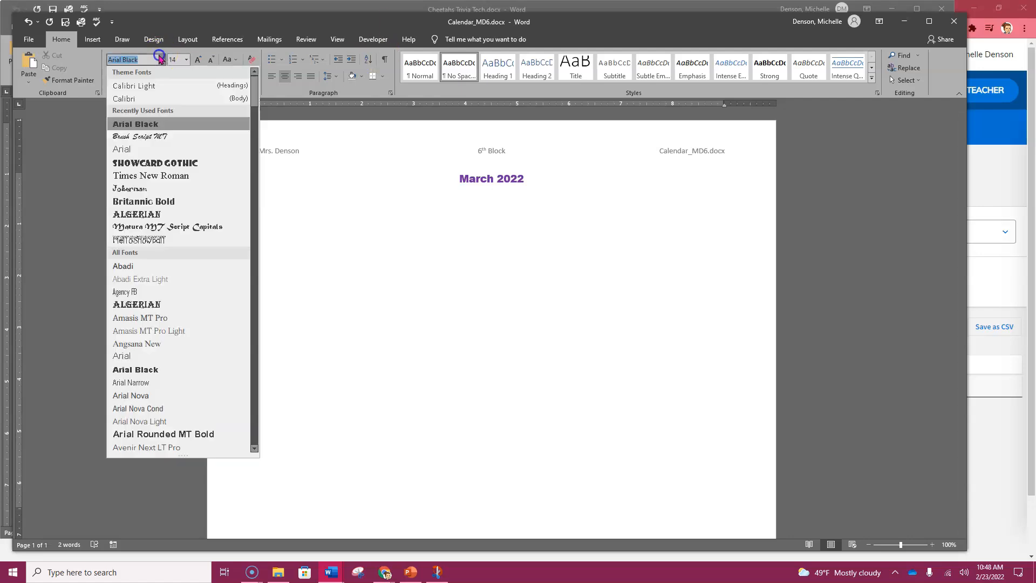
pyautogui.click(186, 360)
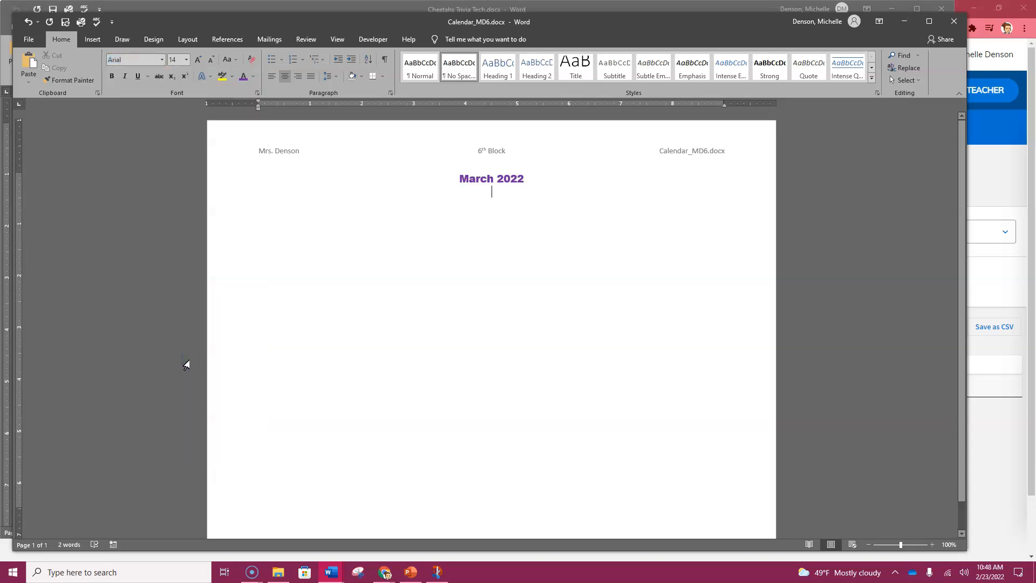
pyautogui.click(273, 79)
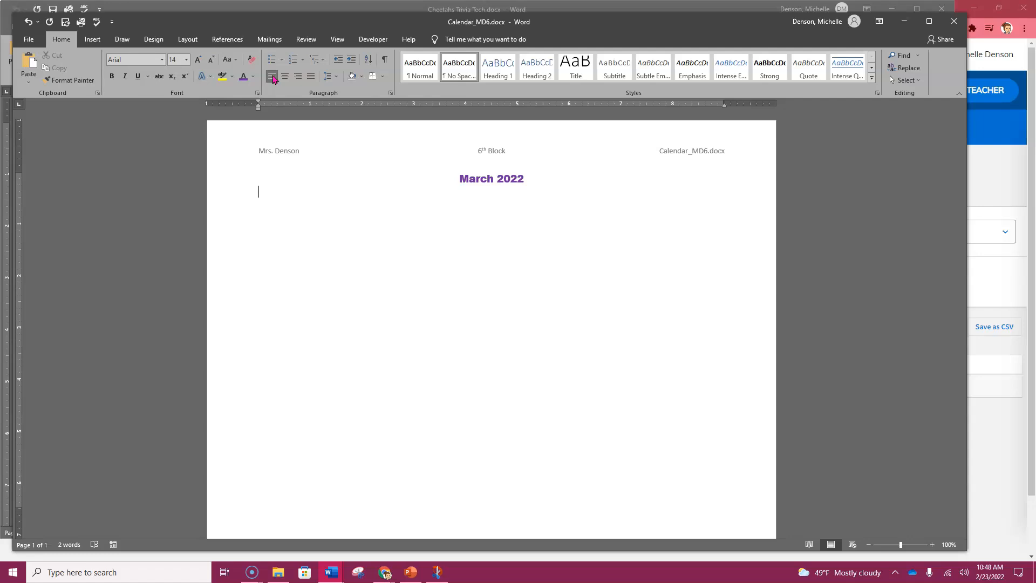
pyautogui.click(185, 59)
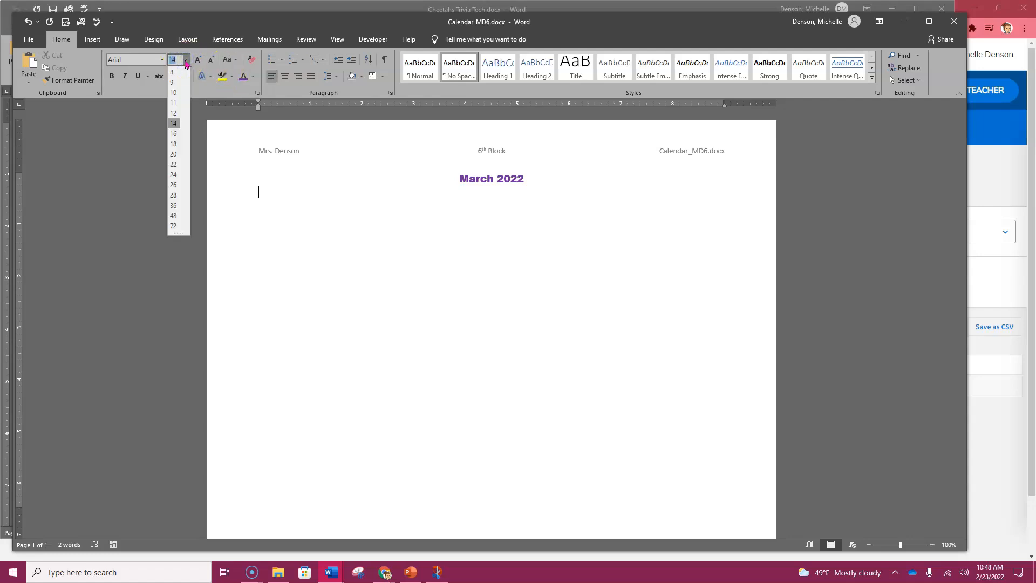
pyautogui.click(176, 113)
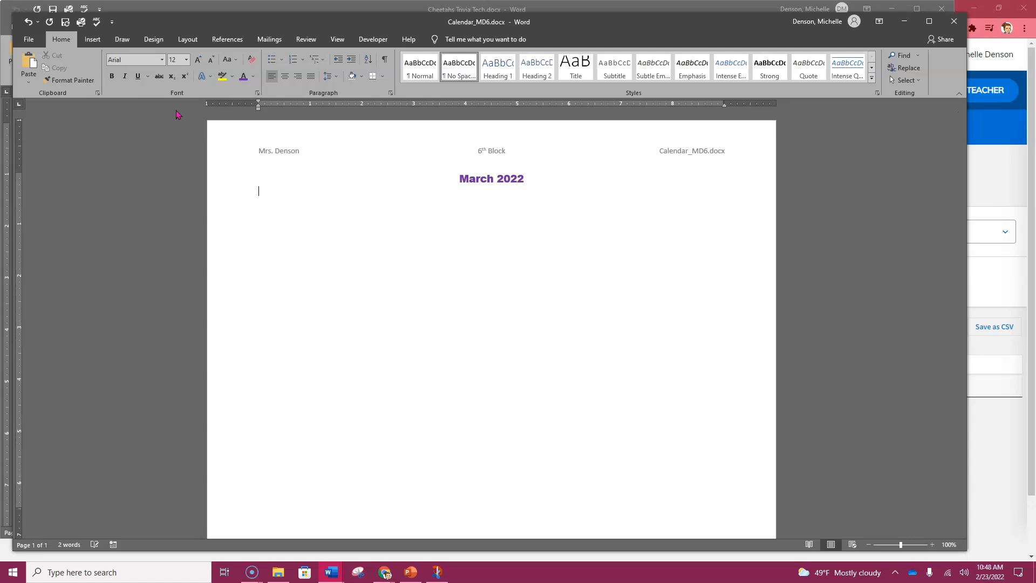
# - Insert a table with 7 columns and 6 rows below the title
pyautogui.click(90, 43)
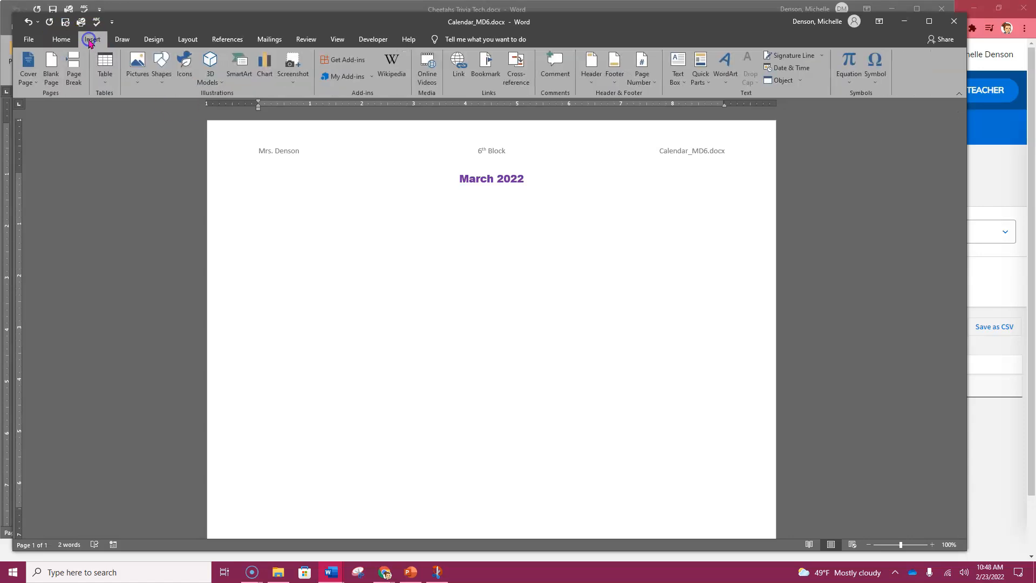
pyautogui.click(110, 82)
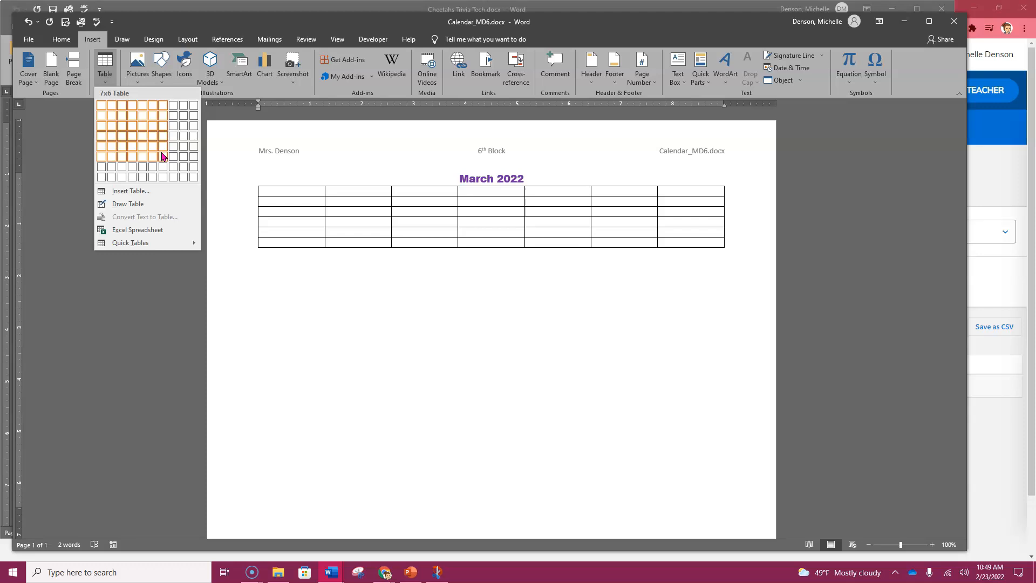
pyautogui.click(149, 191)
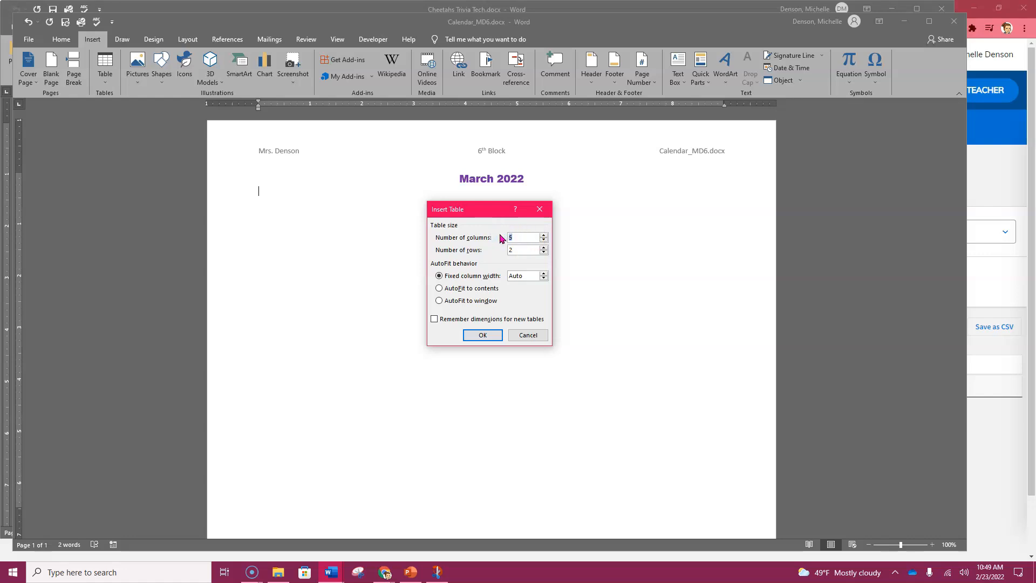
pyautogui.write('7')
pyautogui.click(523, 250)
pyautogui.press('BackSpace')
pyautogui.write('6')
pyautogui.click(482, 335)
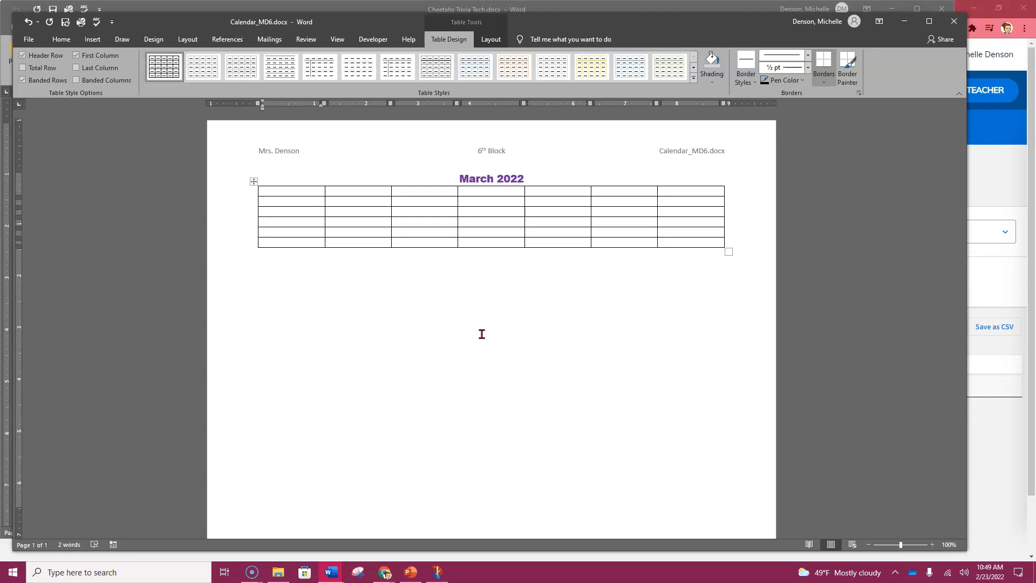
# - Fill the table's first row with the weekday names from Sunday through Saturday, one per cell
pyautogui.write('Sunday')
pyautogui.press('Tab')
pyautogui.write('Monday')
pyautogui.press('Tab')
pyautogui.write('Tuesday')
pyautogui.press('Tab')
pyautogui.write('Wednesday')
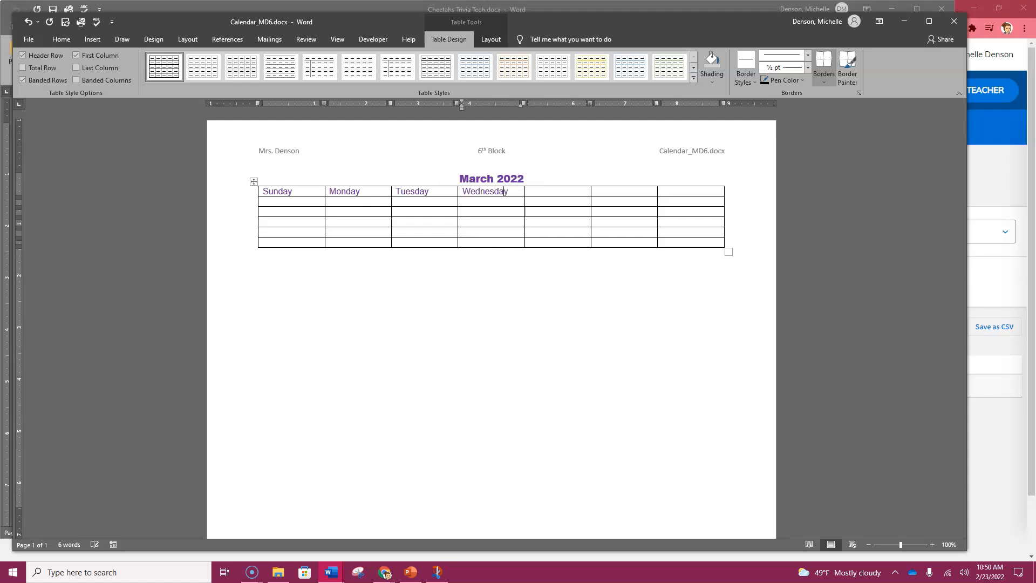
pyautogui.press('Tab')
pyautogui.write('Thur')
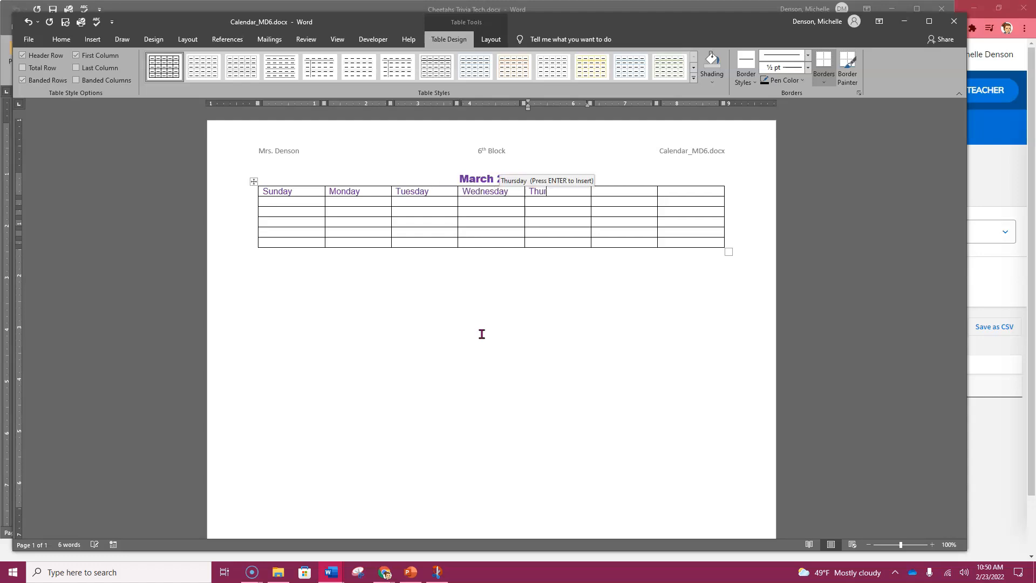
pyautogui.write('sday')
pyautogui.press('Tab')
pyautogui.write('Friday')
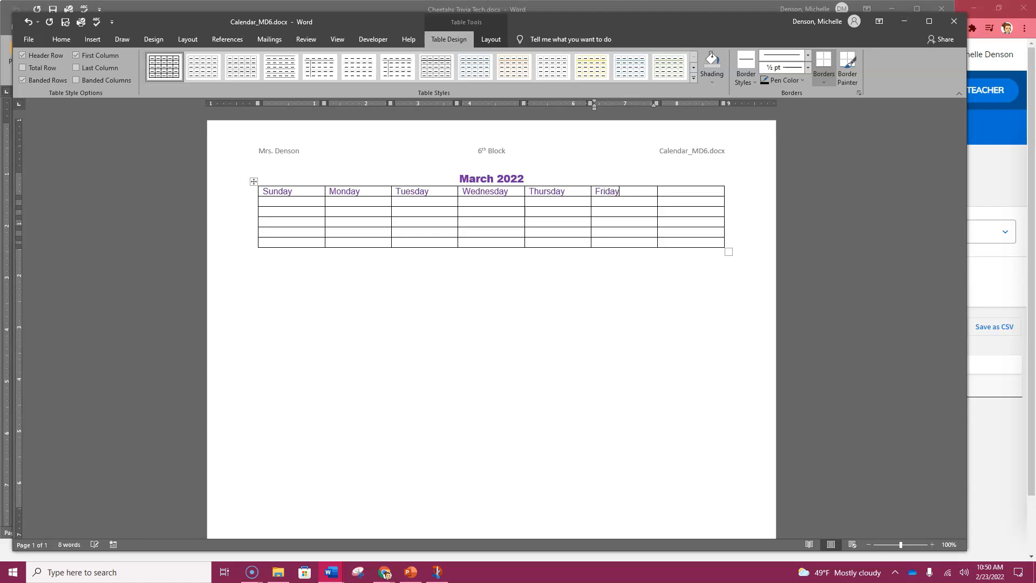
pyautogui.press('Tab')
pyautogui.write('Saturday')
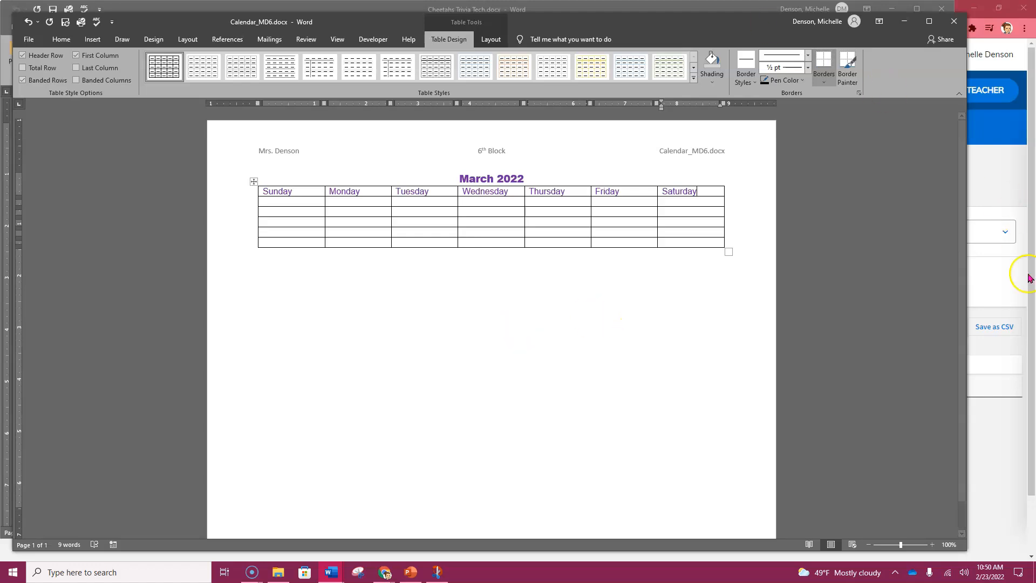
# - Check the March 2022 dates in the system calendar and enter 1 followed by four line breaks in the first Tuesday cell
pyautogui.moveTo(993, 577)
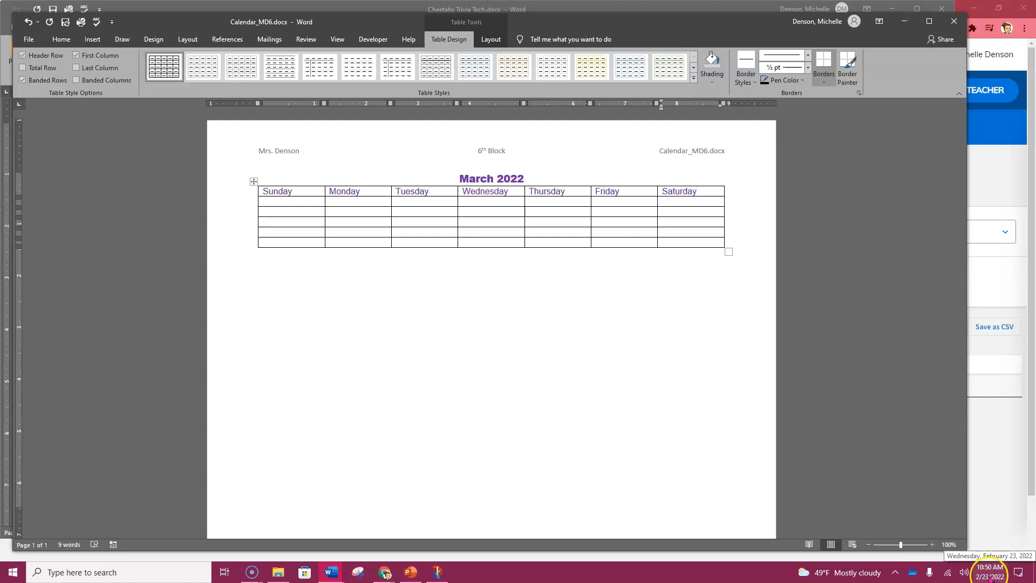
pyautogui.click(995, 576)
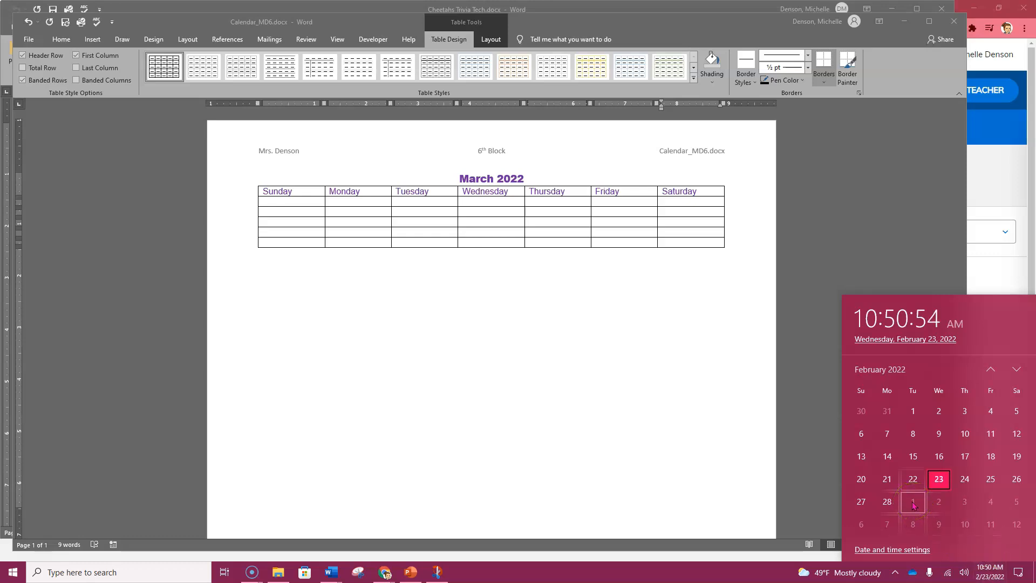
pyautogui.scroll(-1, 913, 505)
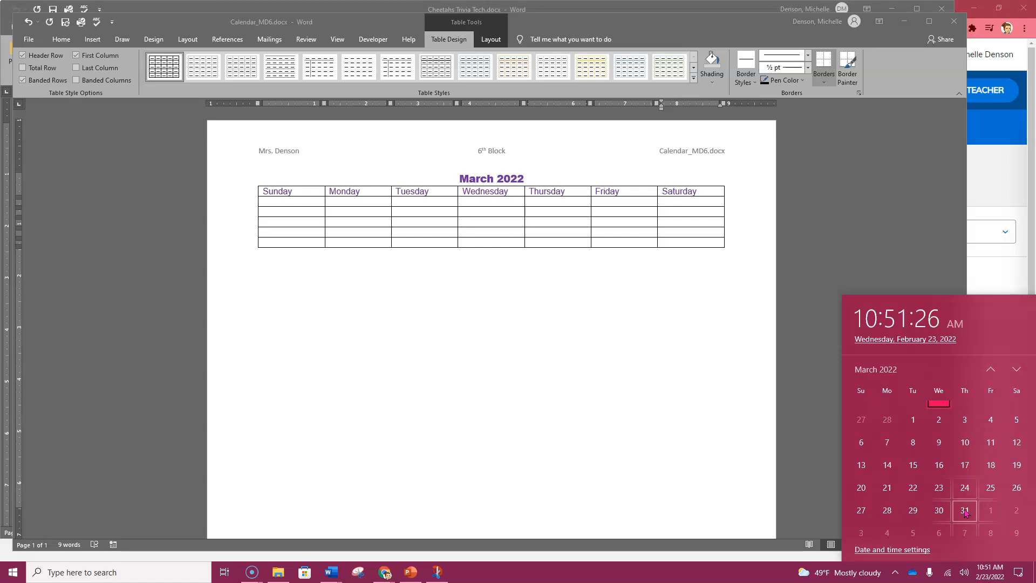
pyautogui.click(434, 203)
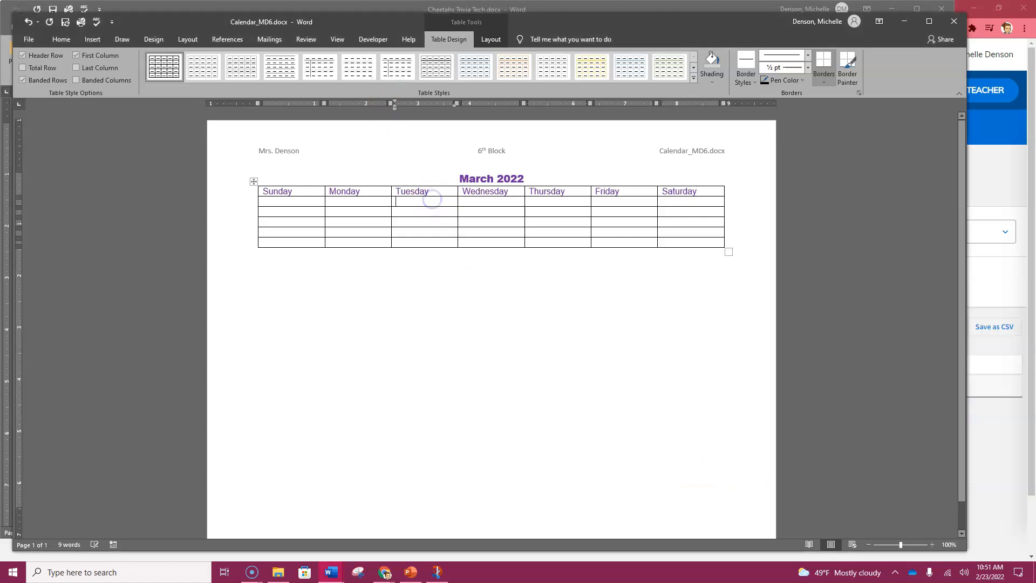
pyautogui.write('1')
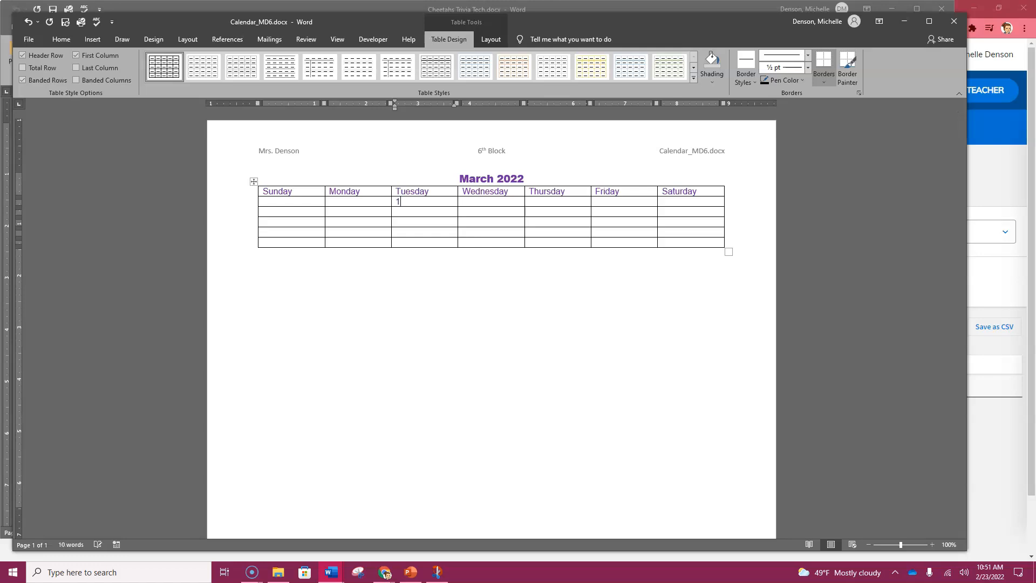
pyautogui.press('Return')
pyautogui.press('Return')
pyautogui.press('Return')
pyautogui.press('Return')
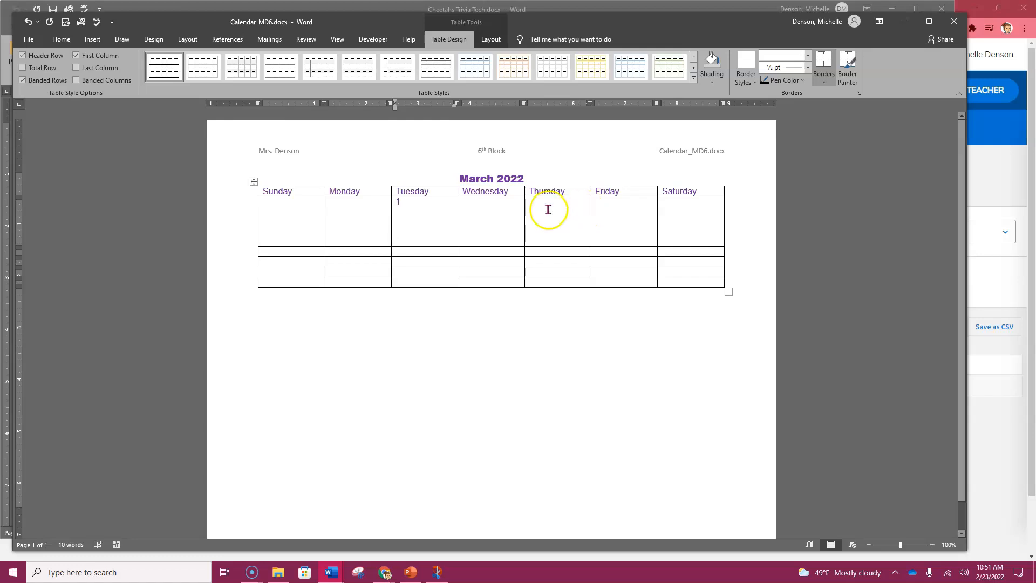
# - Enter the dates 2 through 5 in the first week's Wednesday to Saturday cells, each followed by four line breaks
pyautogui.click(465, 206)
pyautogui.write('2')
pyautogui.press('Return')
pyautogui.press('Return')
pyautogui.press('Return')
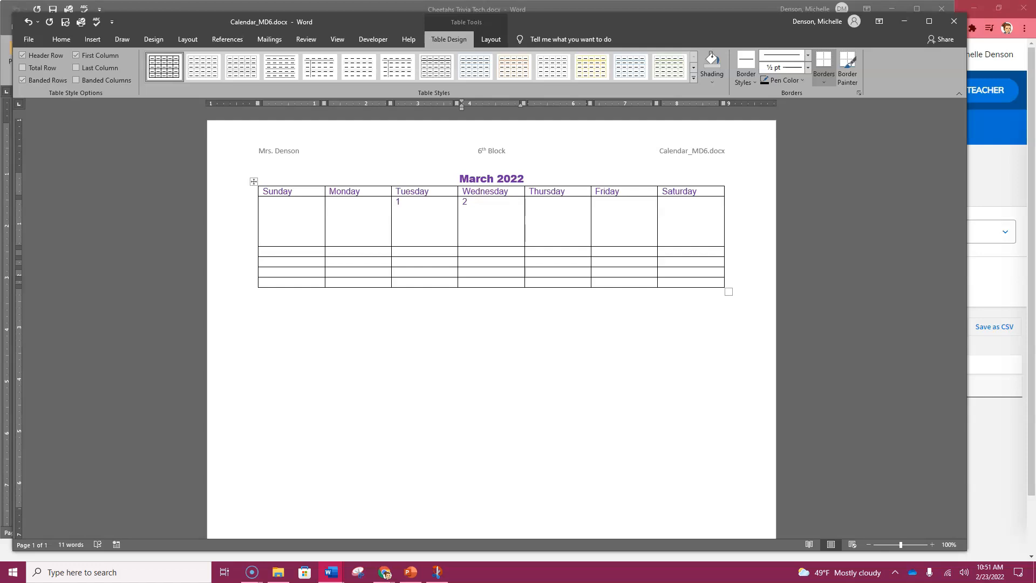
pyautogui.click(554, 204)
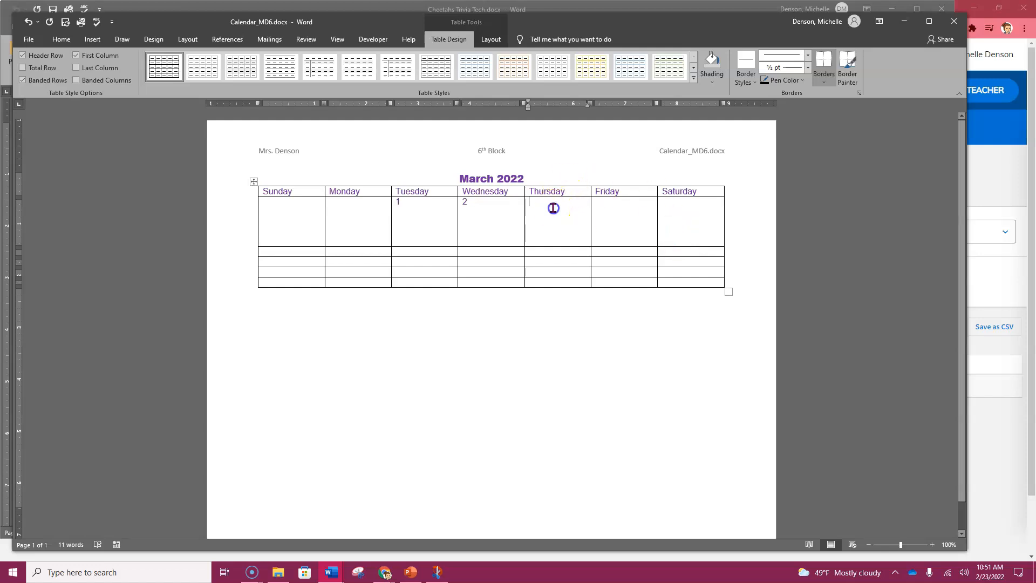
pyautogui.write('3')
pyautogui.press('Return')
pyautogui.press('Return')
pyautogui.press('Return')
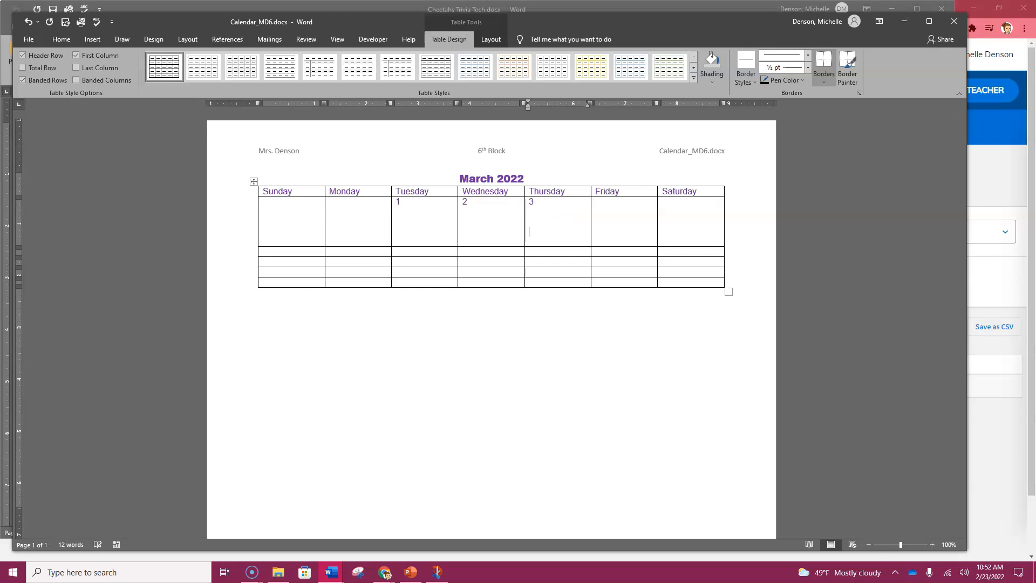
pyautogui.click(599, 205)
pyautogui.write('4')
pyautogui.press('Tab')
pyautogui.write('5')
# - Fill the second week's row with the dates 6 through 12, Sunday to Saturday, adding four line breaks after each
pyautogui.click(306, 250)
pyautogui.write('6')
pyautogui.press('Return')
pyautogui.press('Return')
pyautogui.press('Return')
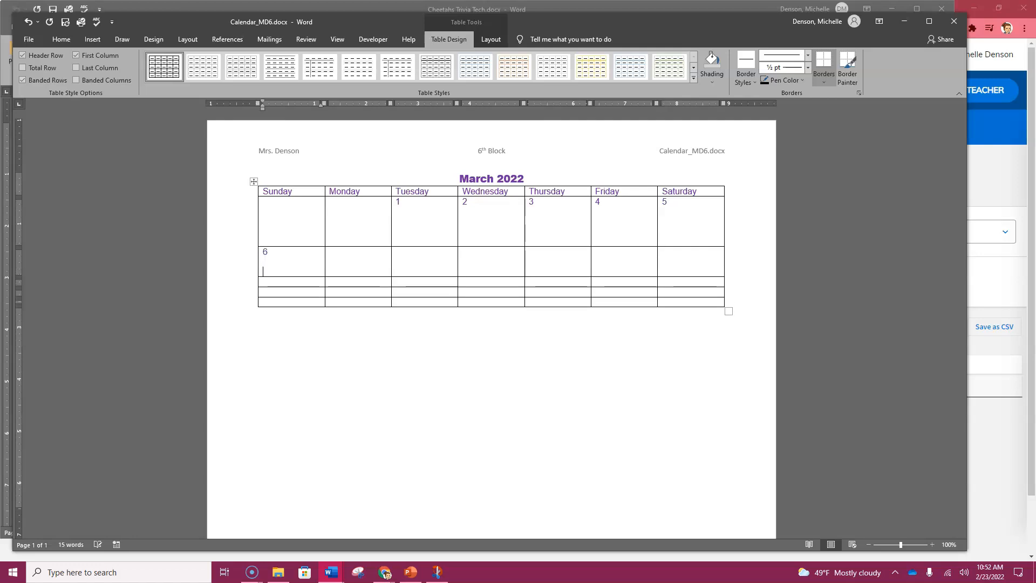
pyautogui.press('Return')
pyautogui.press('Tab')
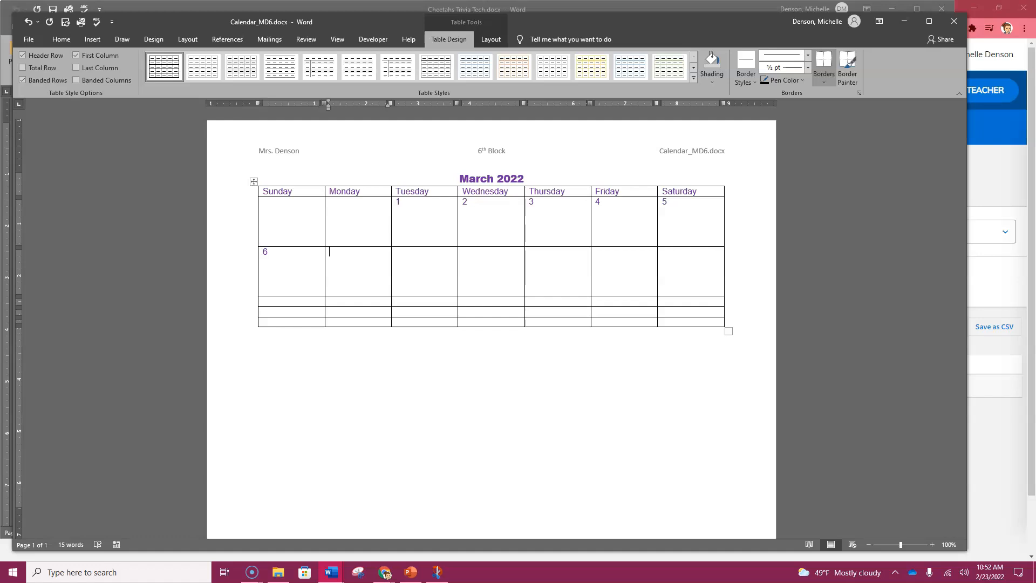
pyautogui.write('7')
pyautogui.press('Return')
pyautogui.press('Tab')
pyautogui.write('8')
pyautogui.press('Tab')
pyautogui.write('9')
pyautogui.press('Tab')
pyautogui.write('10')
pyautogui.press('Return')
pyautogui.press('Tab')
pyautogui.write('11')
pyautogui.press('Tab')
pyautogui.write('12')
# - Fill the third and fourth weeks' rows with the dates 13 through 26, adding four line breaks after each
pyautogui.press('Tab')
pyautogui.write('13')
pyautogui.press('Tab')
pyautogui.write('14')
pyautogui.press('Tab')
pyautogui.write('16\t16\t17\t18\t19\t20\t21\t22\t23\t24')
pyautogui.press('Tab')
pyautogui.write('25')
pyautogui.press('Tab')
pyautogui.write('26')
# - Enter the dates 27 through 31 in the last row's Sunday to Thursday cells, with blank lines under each date
pyautogui.press('Tab')
pyautogui.write('27')
pyautogui.press('Tab')
pyautogui.write('28')
pyautogui.press('Tab')
pyautogui.write('29')
pyautogui.press('Tab')
pyautogui.write('30')
pyautogui.press('Return')
pyautogui.press('Return')
pyautogui.press('Return')
pyautogui.press('Return')
pyautogui.press('Tab')
pyautogui.write('31')
# - Show the formatting marks to check the blank lines in the last week's cells, and undo the last edit there
pyautogui.click(287, 432)
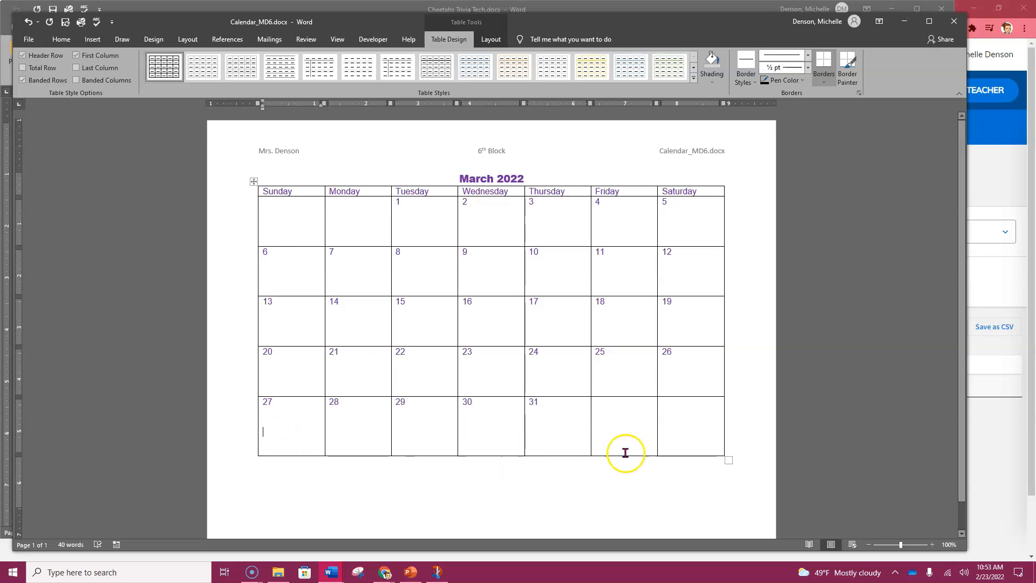
pyautogui.click(494, 430)
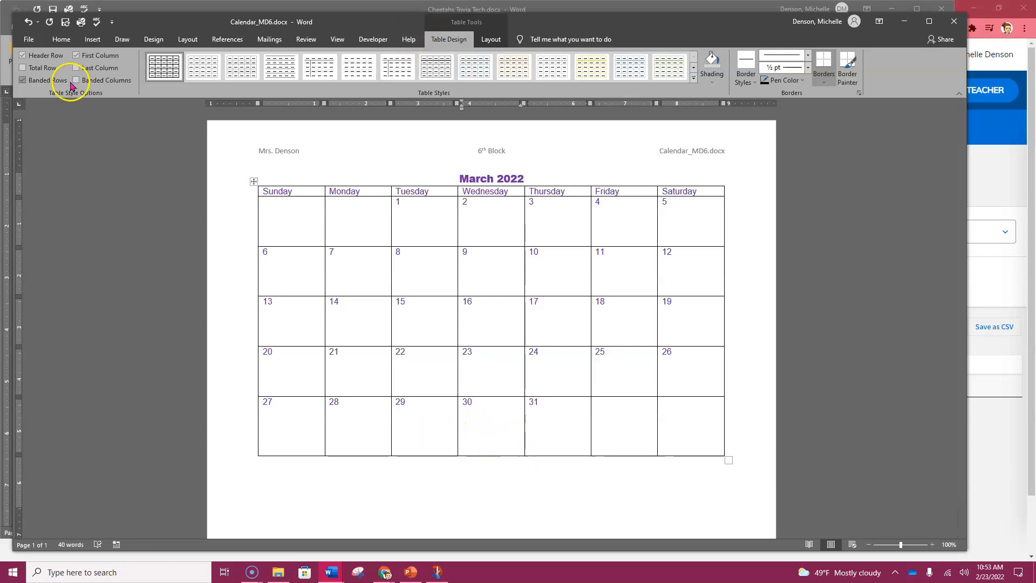
pyautogui.click(62, 41)
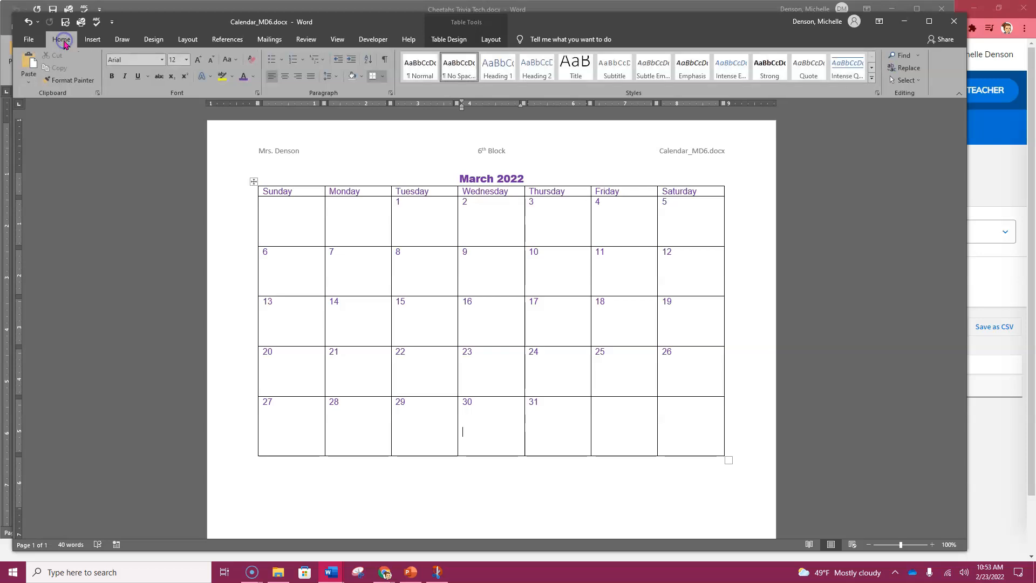
pyautogui.click(386, 62)
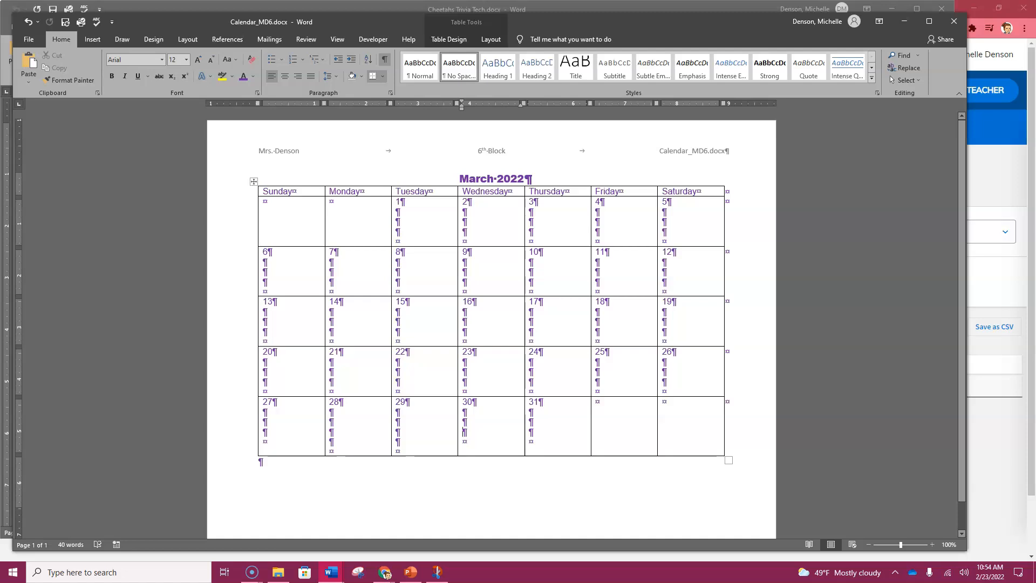
pyautogui.click(284, 447)
pyautogui.hotkey('ctrl', 'z')
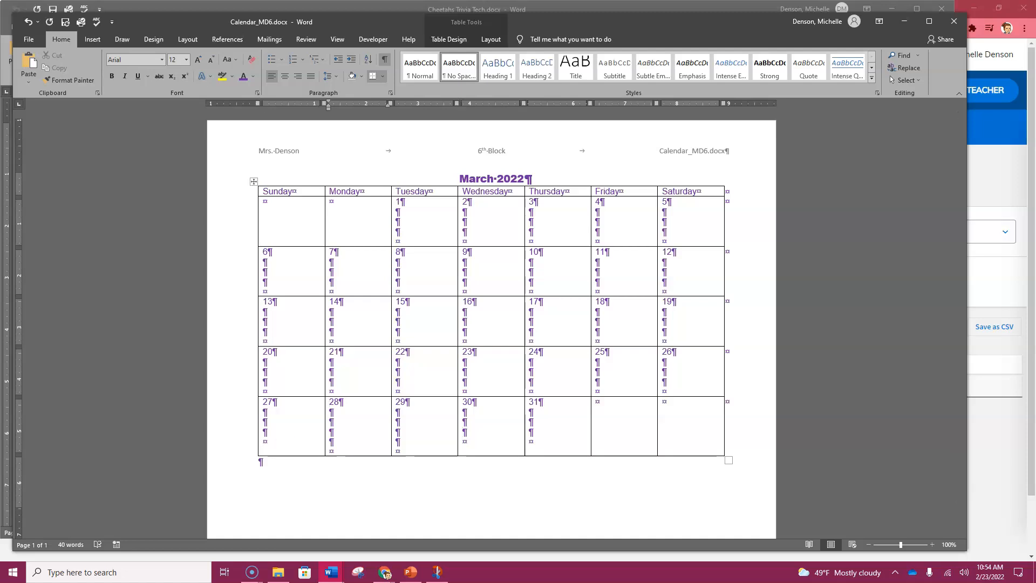
# - Delete the extra blank line from the 29 and 28 cells in the last week's row
pyautogui.click(271, 450)
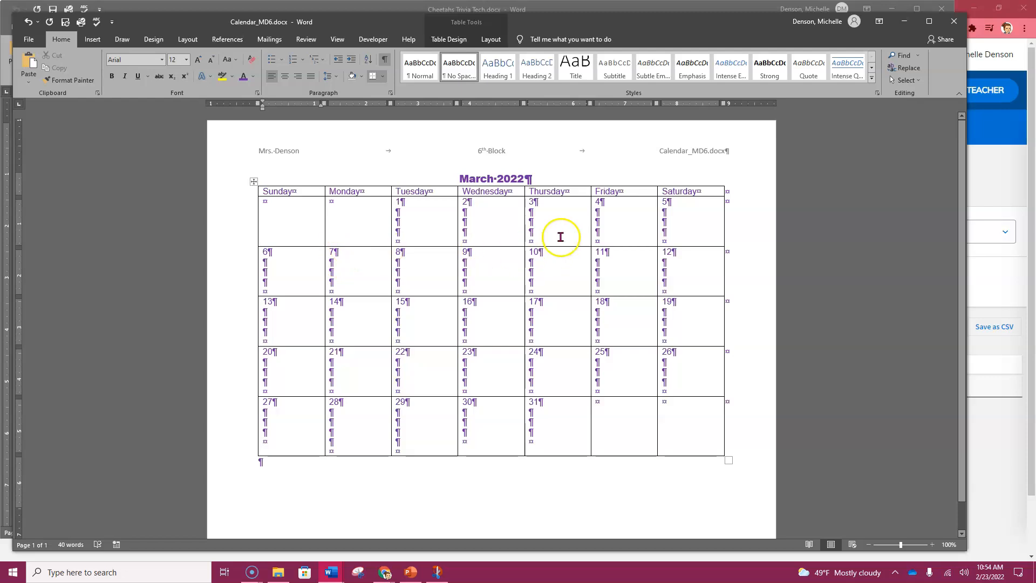
pyautogui.click(552, 441)
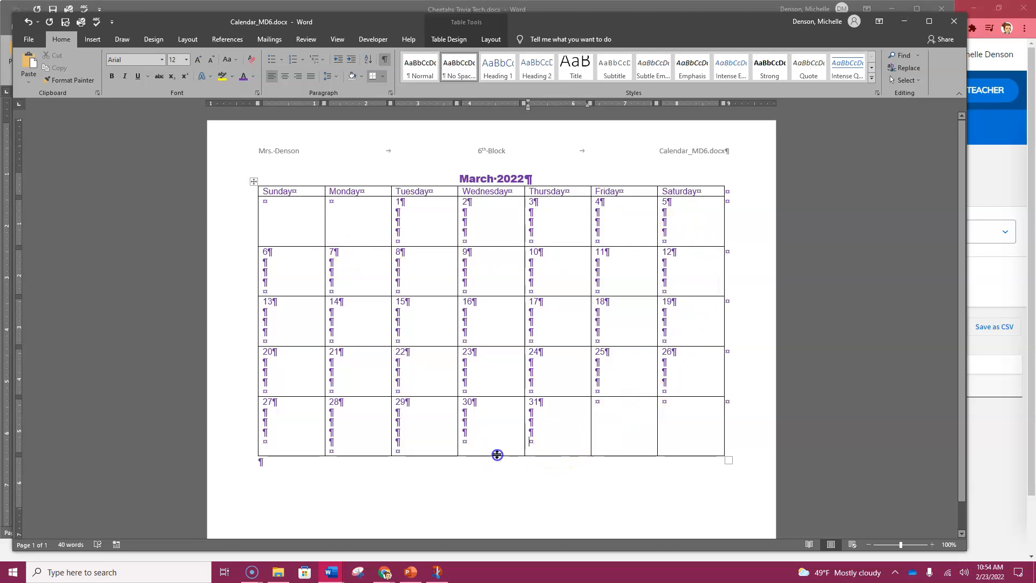
pyautogui.click(479, 435)
pyautogui.click(399, 424)
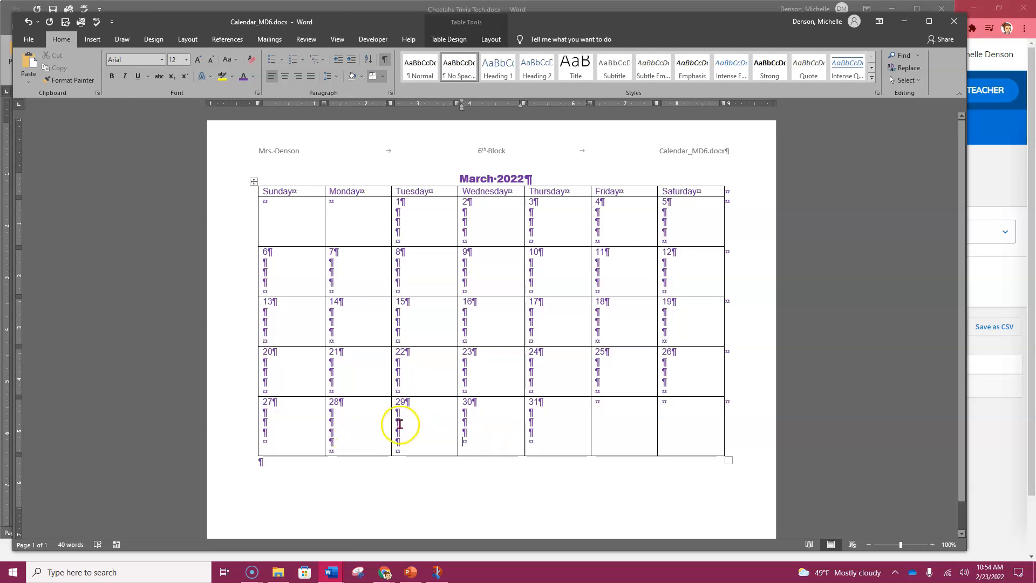
pyautogui.click(417, 436)
pyautogui.press('Up')
pyautogui.click(335, 443)
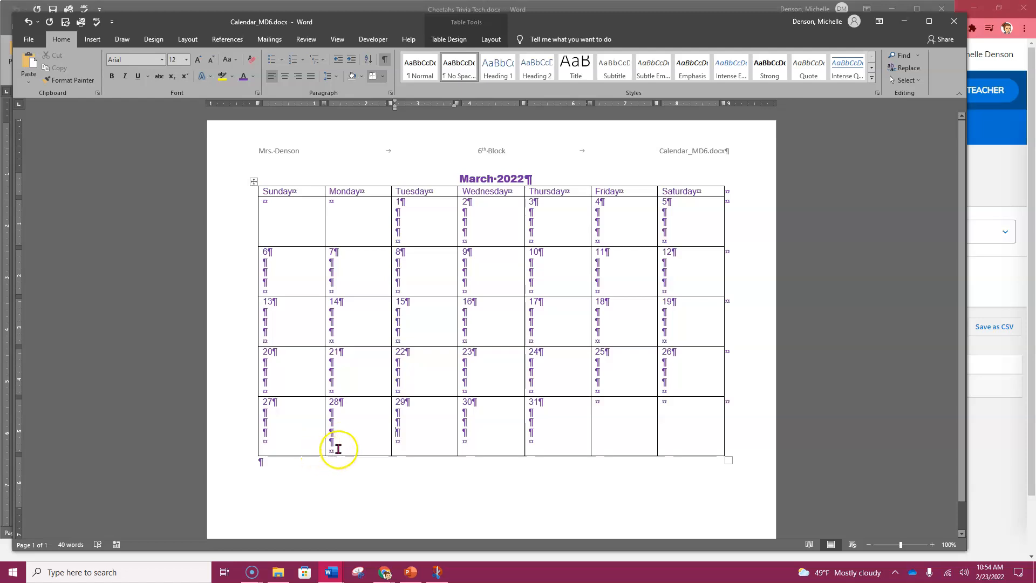
pyautogui.press('BackSpace')
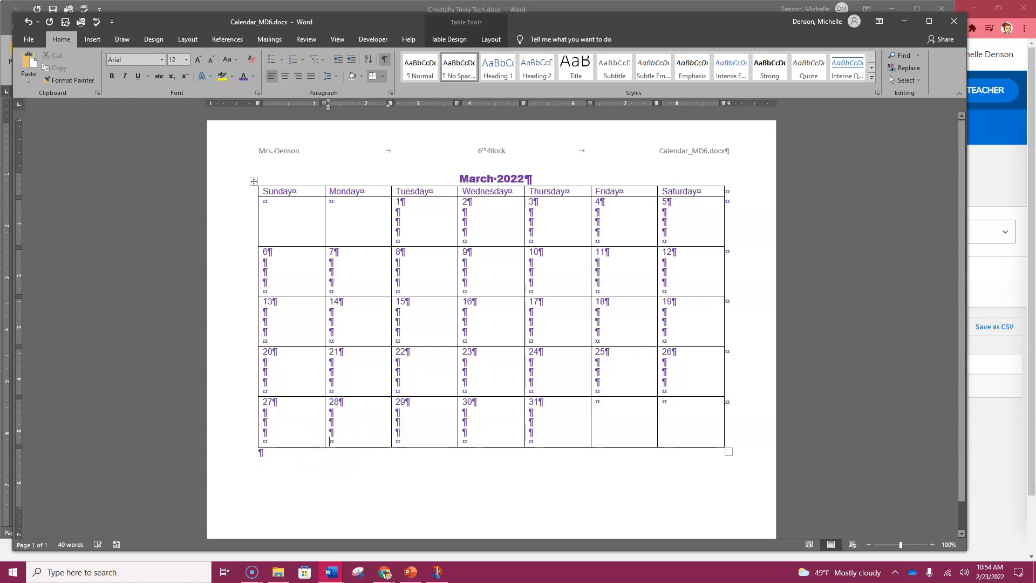
# - Try an extra blank line in the 28 cell, compare the row with formatting marks hidden and shown, and remove that line
pyautogui.click(617, 519)
pyautogui.press('Return')
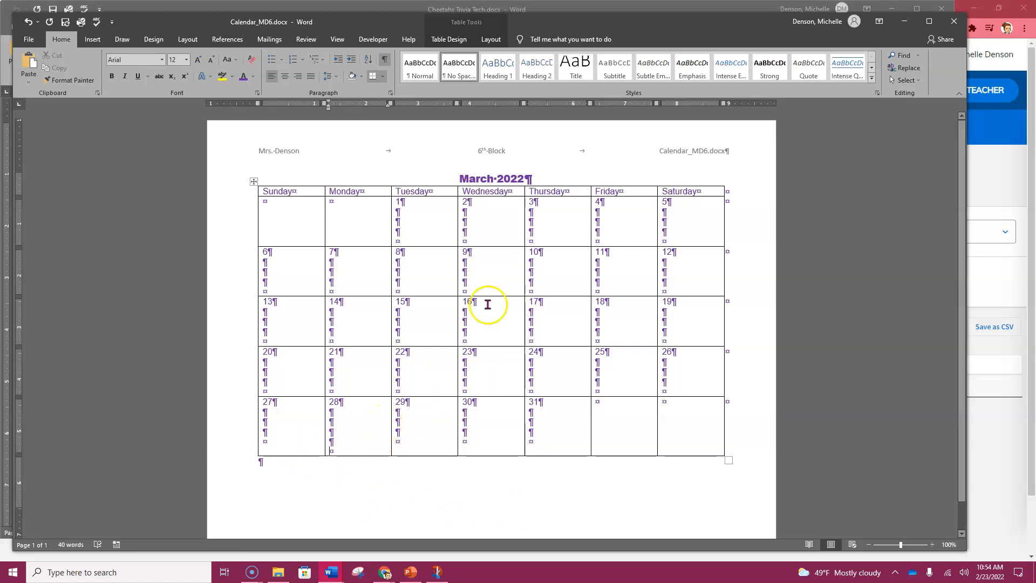
pyautogui.click(384, 59)
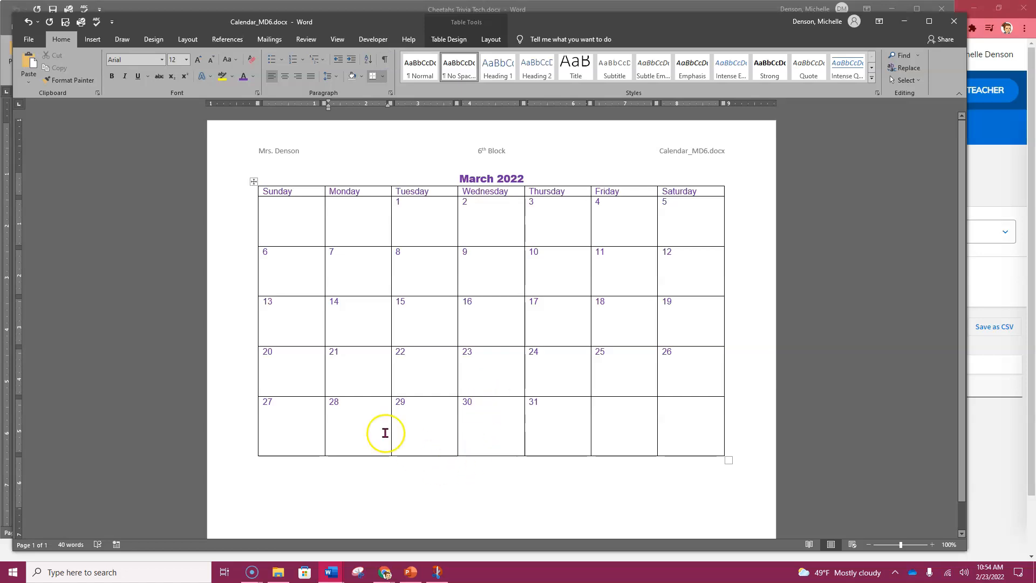
pyautogui.click(286, 444)
pyautogui.click(478, 442)
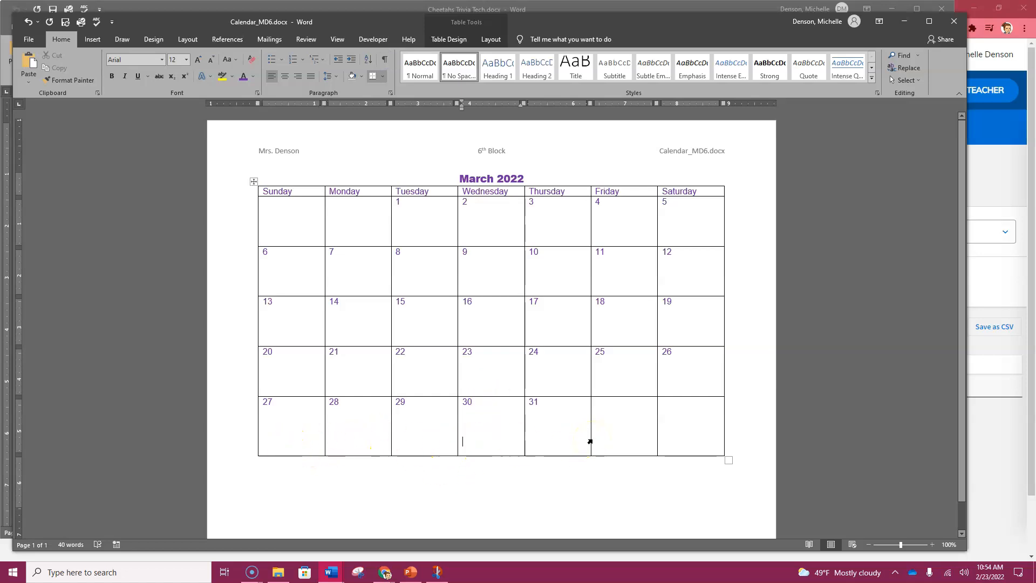
pyautogui.click(384, 62)
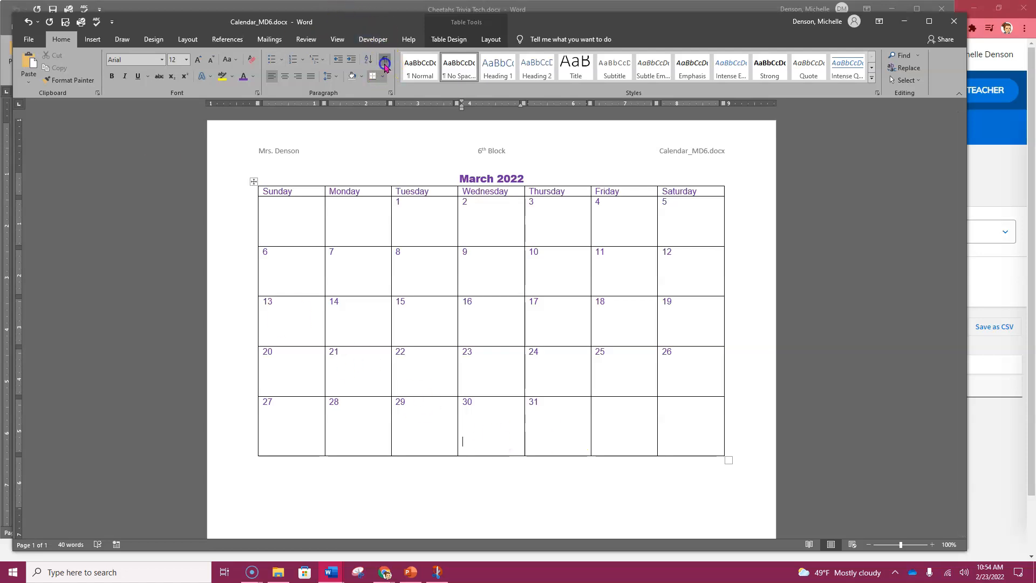
pyautogui.click(350, 441)
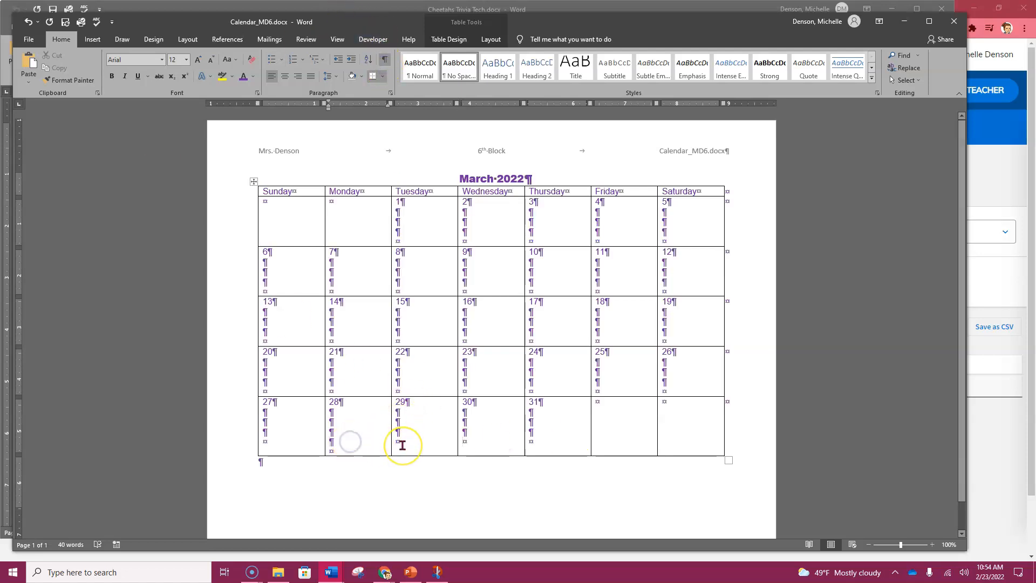
pyautogui.press('BackSpace')
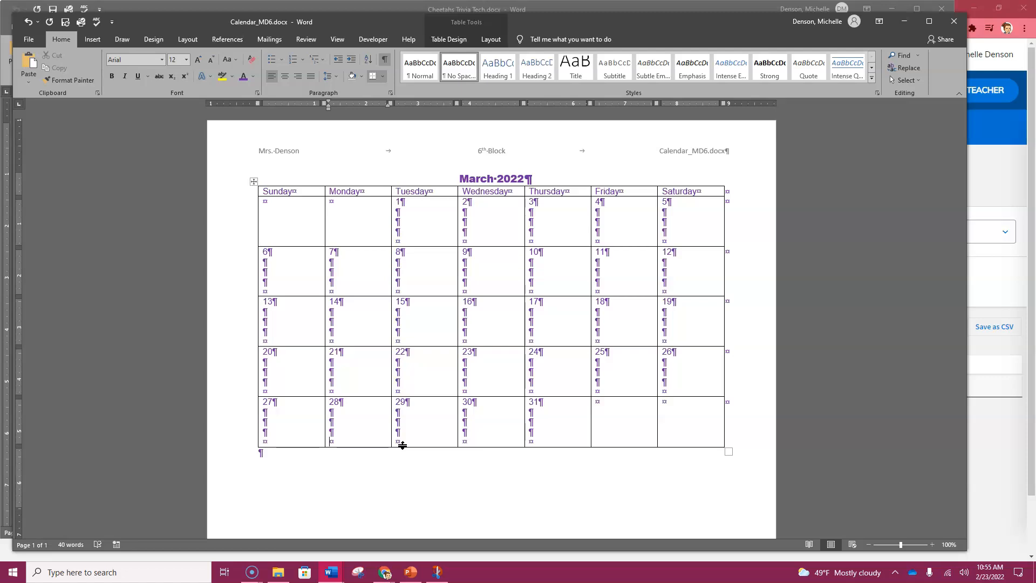
# - Hide the formatting marks, enter "Madri Gras/Fat Tuesday" under March 1, and remove one surplus blank line from that cell
pyautogui.click(381, 61)
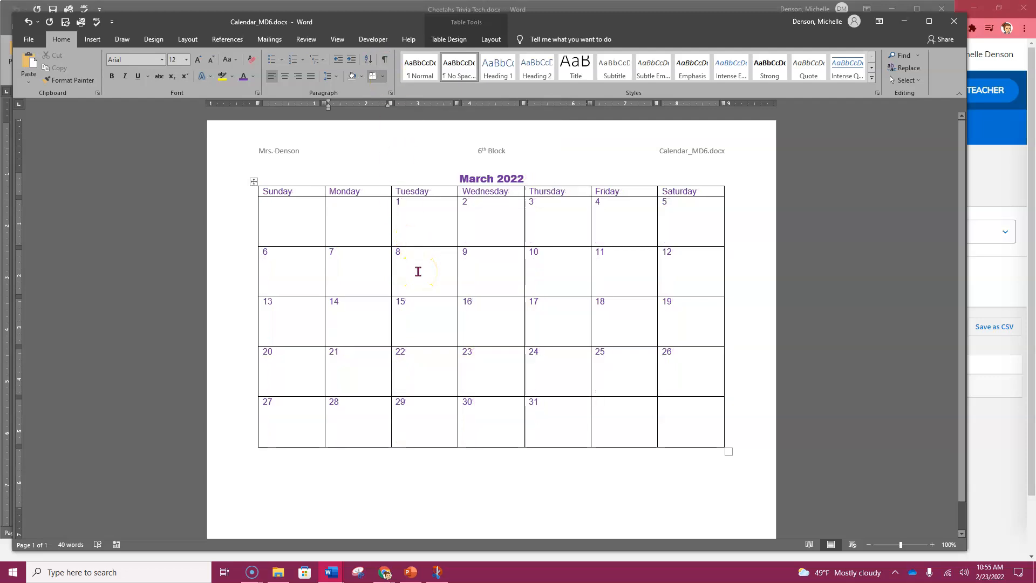
pyautogui.click(408, 216)
pyautogui.write('mAD')
pyautogui.press('BackSpace')
pyautogui.press('BackSpace')
pyautogui.press('BackSpace')
pyautogui.write('Ma')
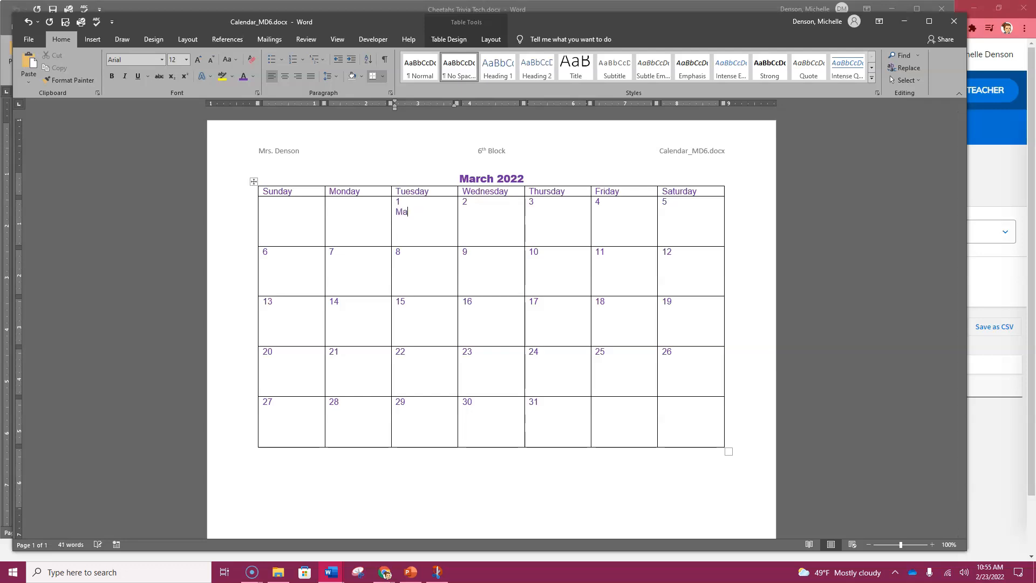
pyautogui.write('dri Gras/Fat Tuesday')
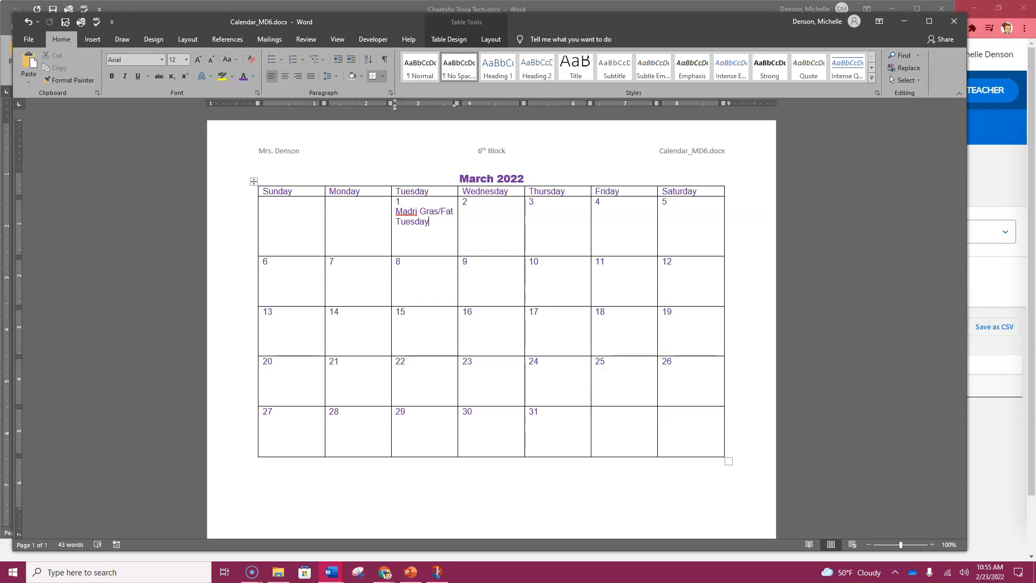
pyautogui.hotkey('ctrl', 'z')
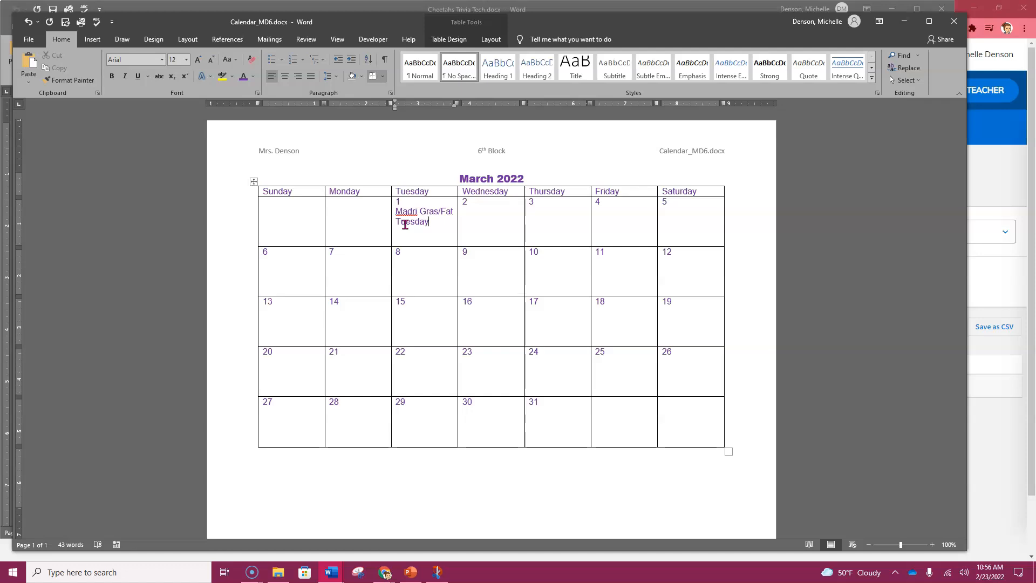
# - Enter "Math Case Assessment" on the line under March 3
pyautogui.click(547, 212)
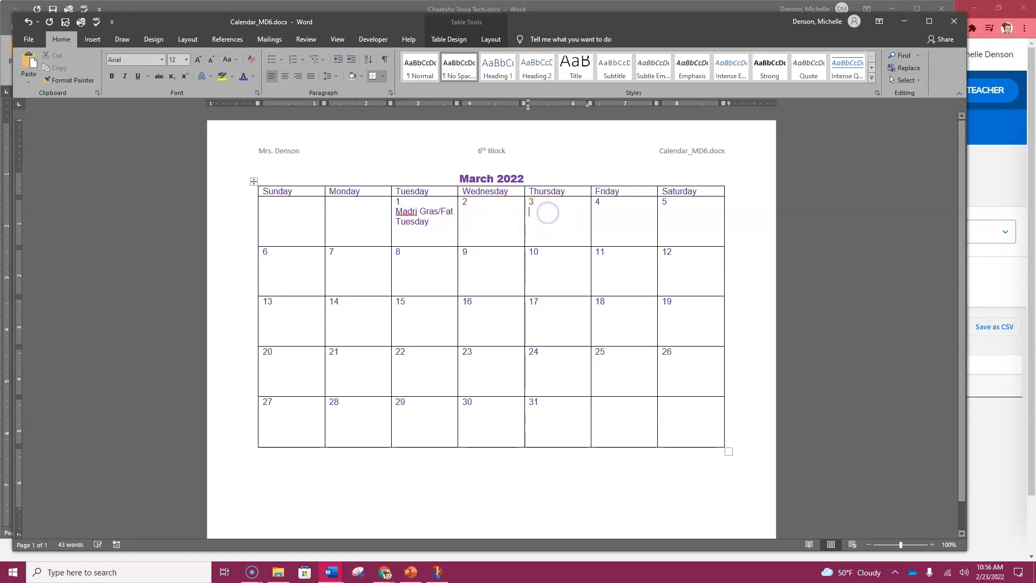
pyautogui.write('Math Case Assessment')
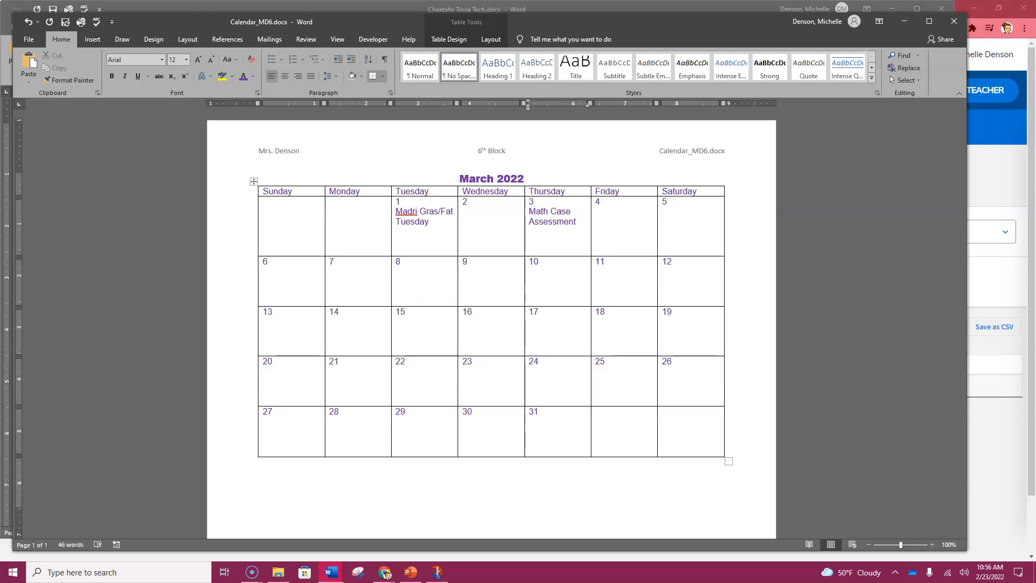
# - Enter "ELA Case Assessment and Writing Prompt" under March 8 and delete the three surplus blank lines below it
pyautogui.click(432, 282)
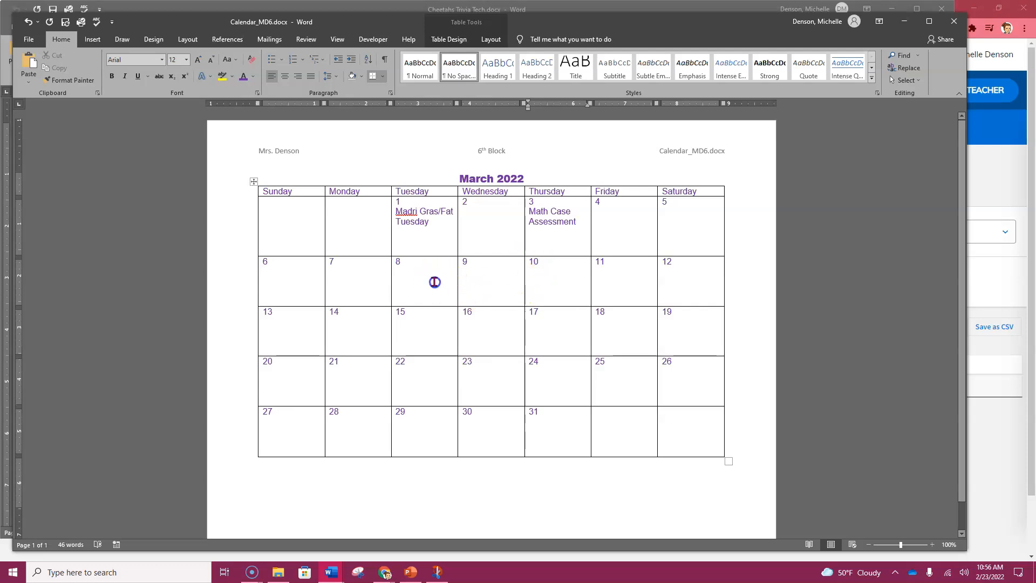
pyautogui.click(400, 273)
pyautogui.write('EKA')
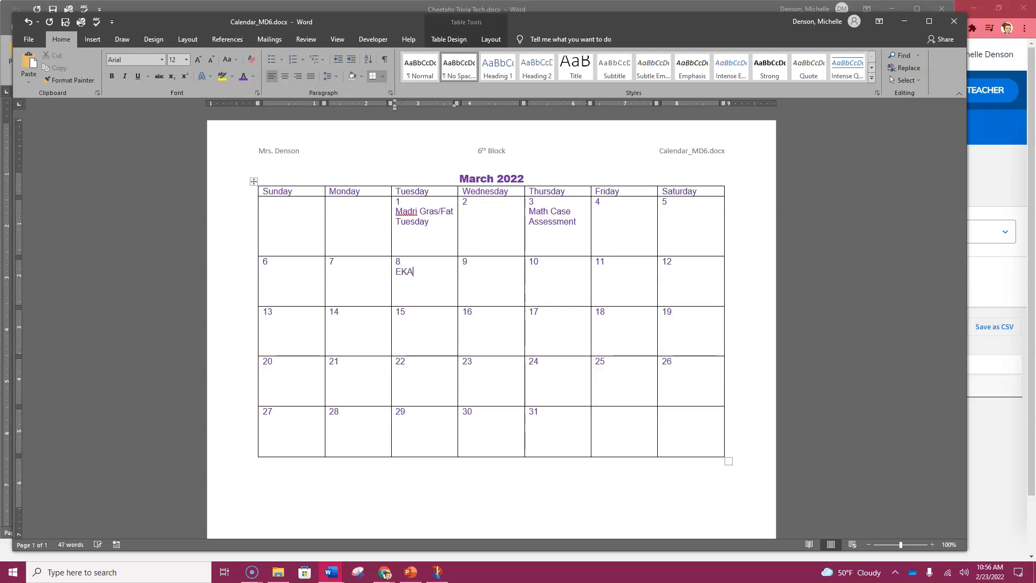
pyautogui.press('BackSpace')
pyautogui.press('BackSpace')
pyautogui.write('LA Case Assessment')
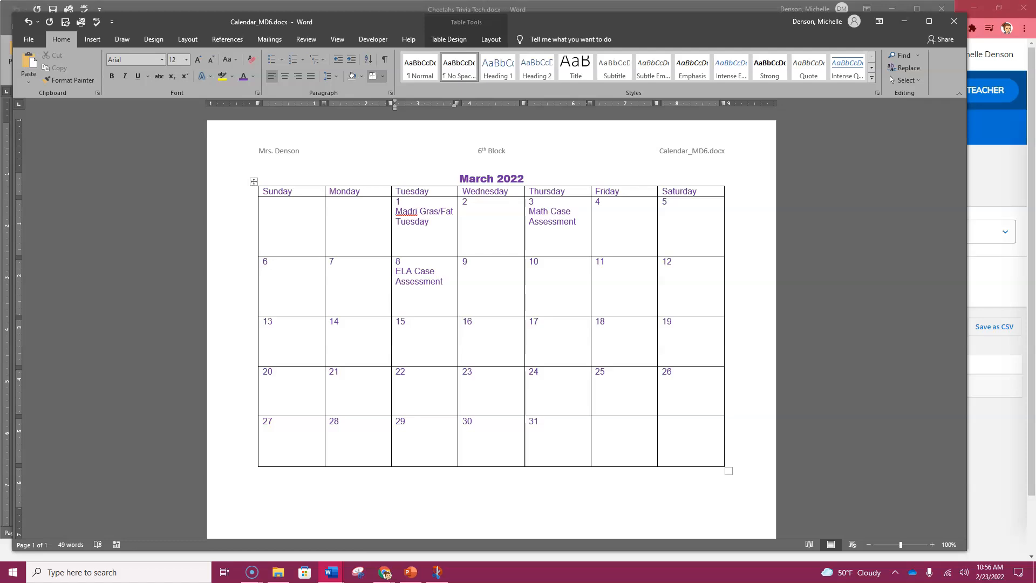
pyautogui.write(' and ')
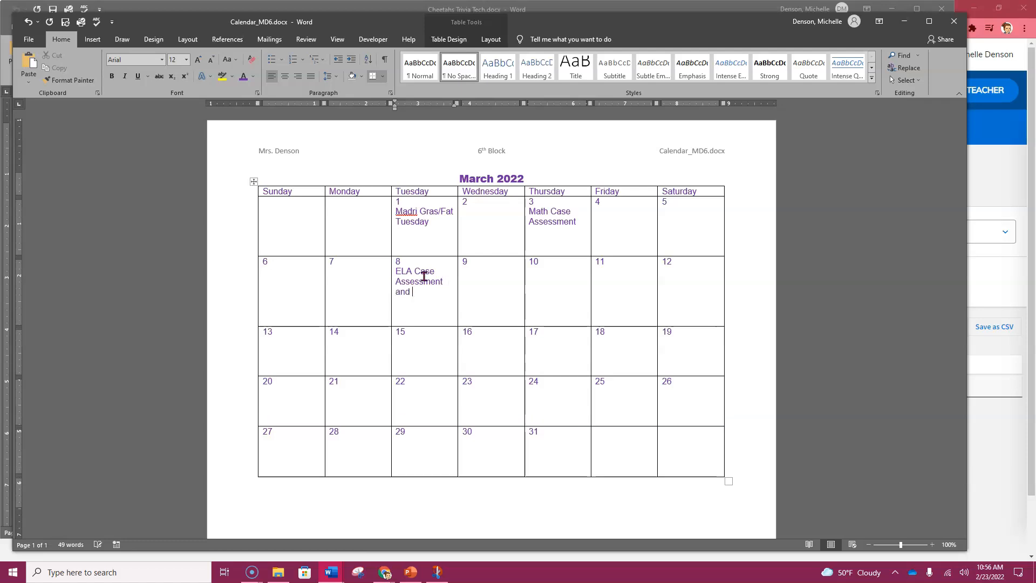
pyautogui.write('Writing Prompt')
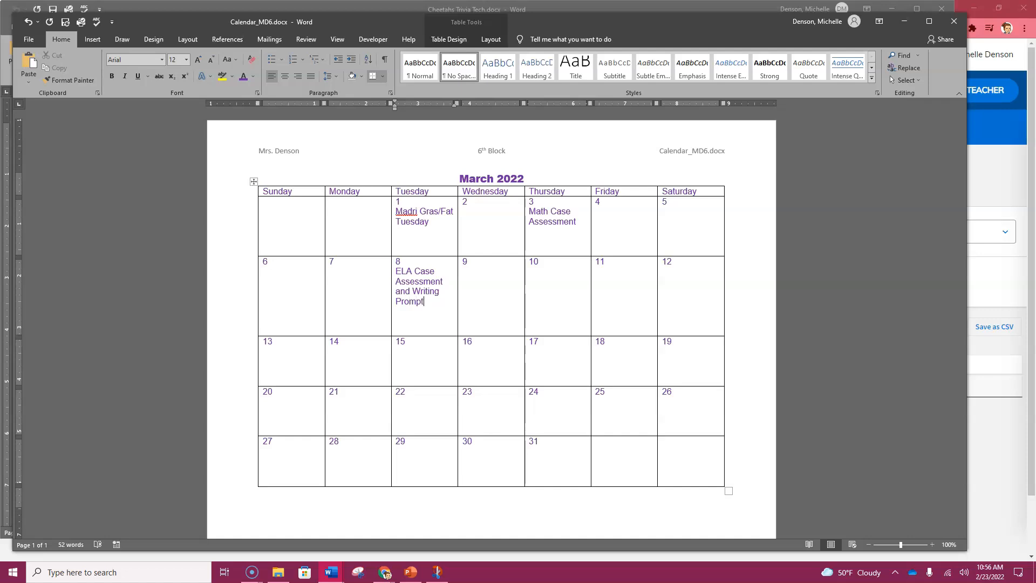
pyautogui.press('Delete')
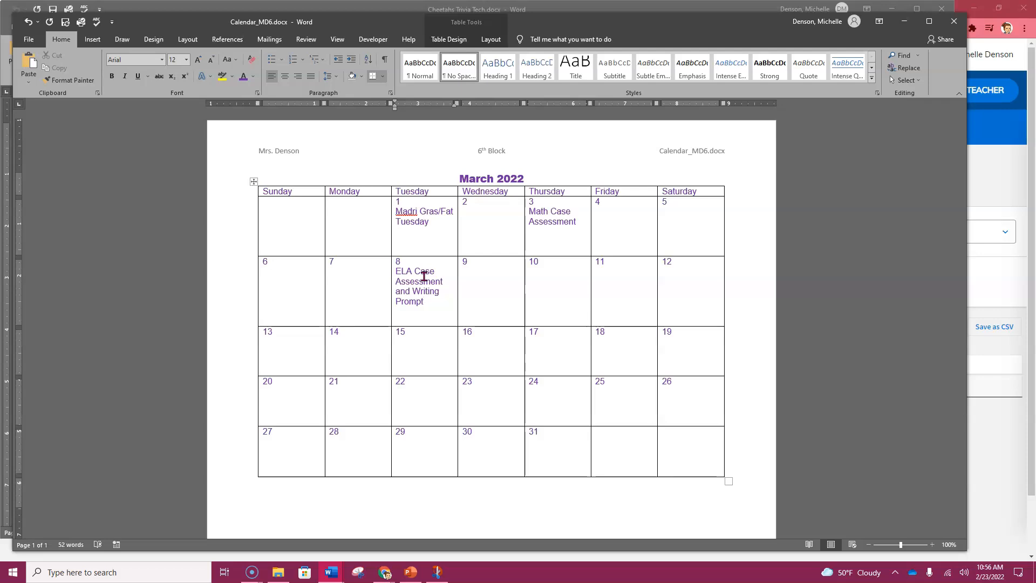
pyautogui.press('Delete')
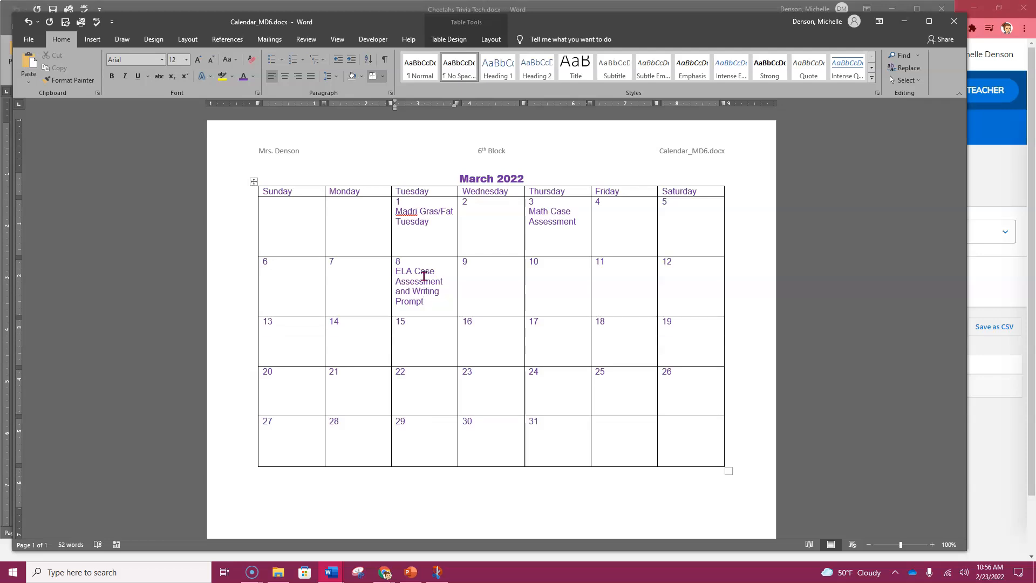
pyautogui.press('Delete')
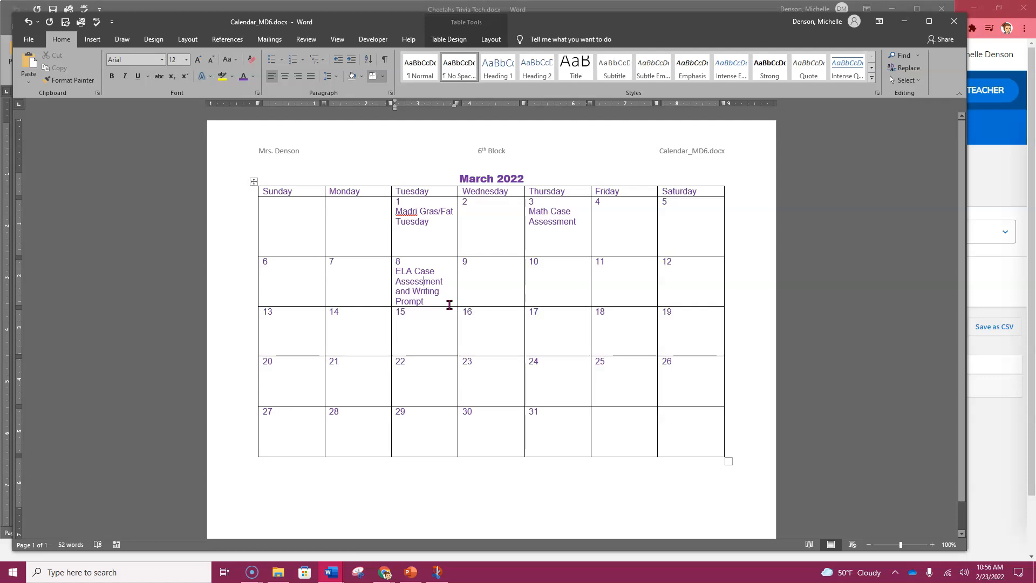
# - Delete one surplus blank line from the March 3 cell with the formatting marks shown, and hide the marks again
pyautogui.click(423, 237)
pyautogui.click(385, 60)
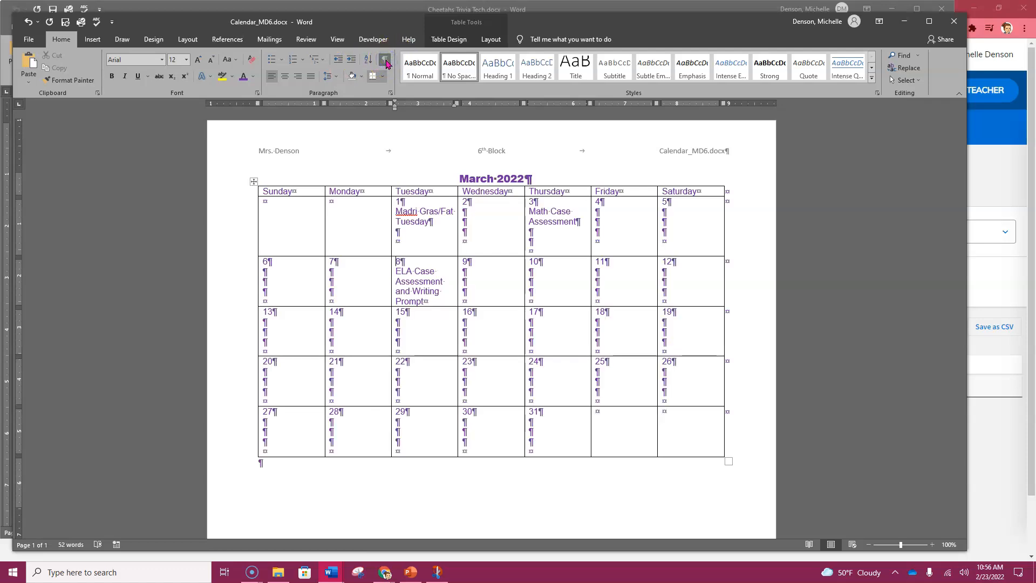
pyautogui.click(550, 247)
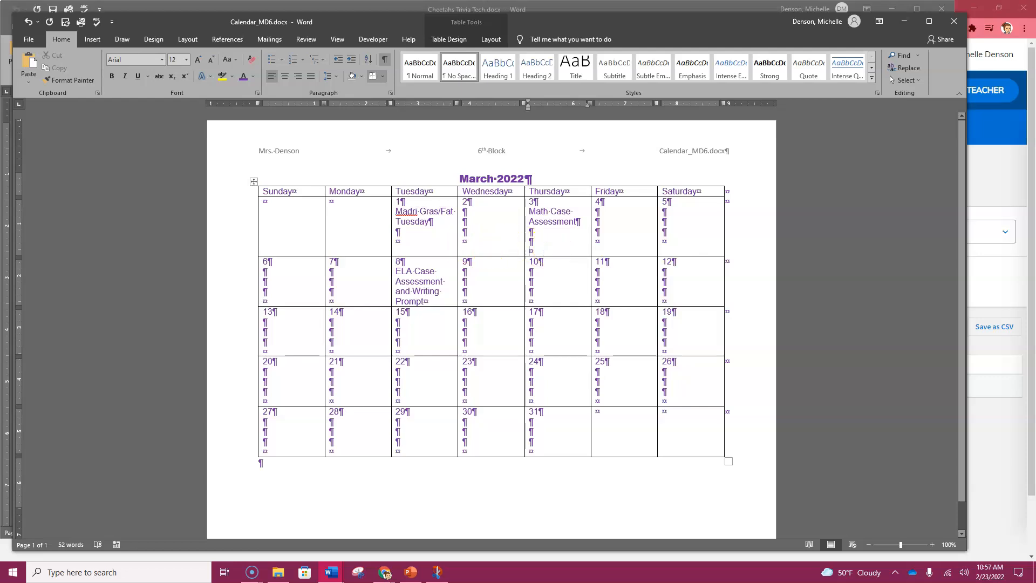
pyautogui.press('BackSpace')
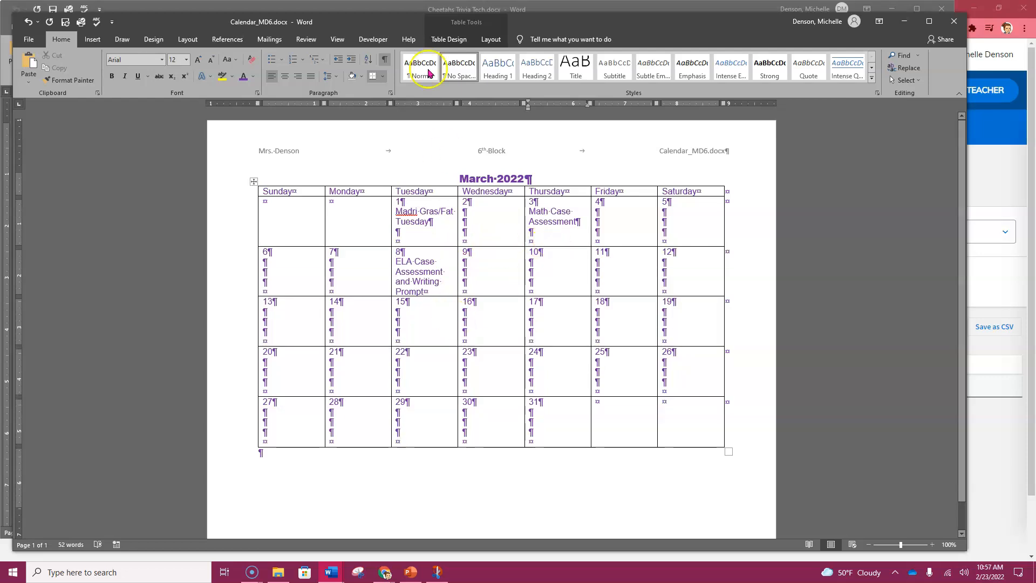
pyautogui.click(386, 61)
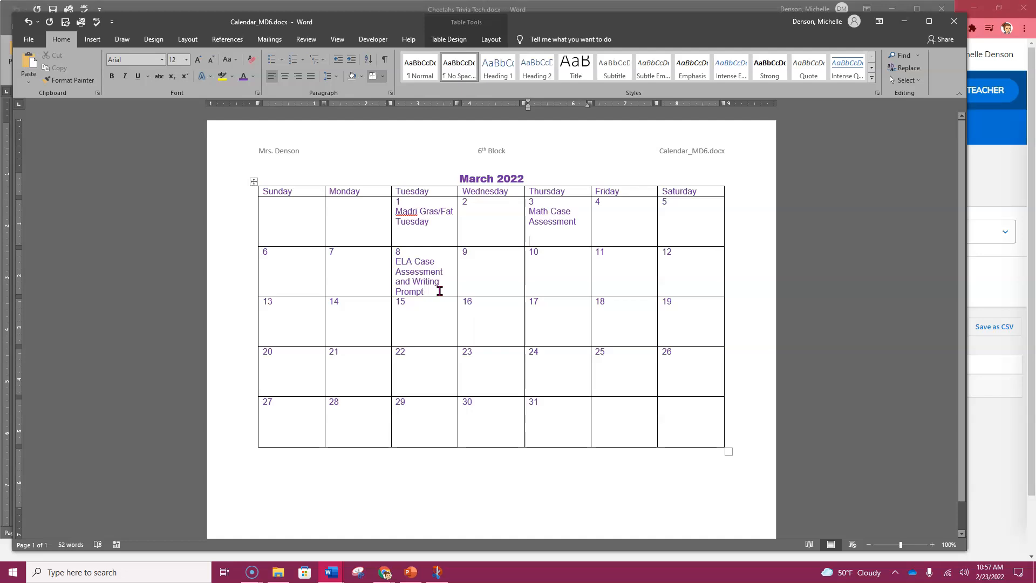
# - Enter "Spring Break" on the line under March 14
pyautogui.click(345, 320)
pyautogui.click(335, 312)
pyautogui.write('Study')
pyautogui.press('BackSpace')
pyautogui.press('BackSpace')
pyautogui.press('BackSpace')
pyautogui.press('BackSpace')
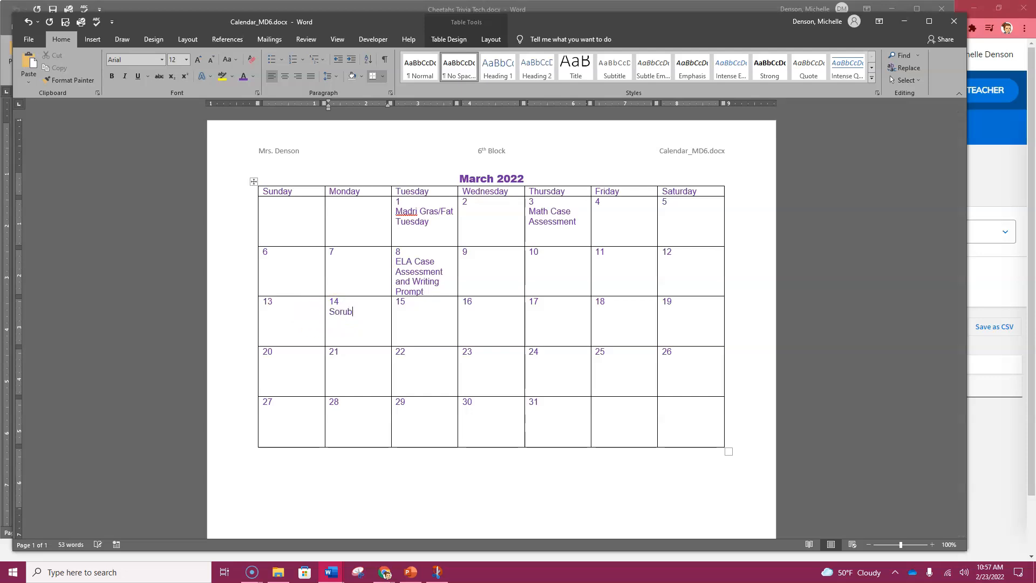
pyautogui.write('pring Break')
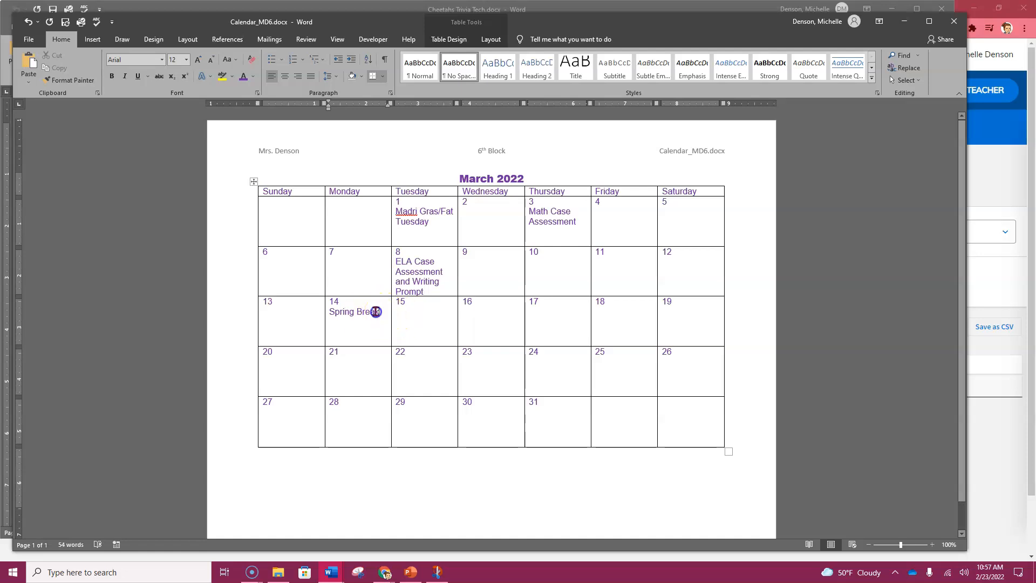
# - Copy the "Spring Break" text from March 14 and paste it under March 15
pyautogui.moveTo(385, 312); pyautogui.dragTo(327, 312)
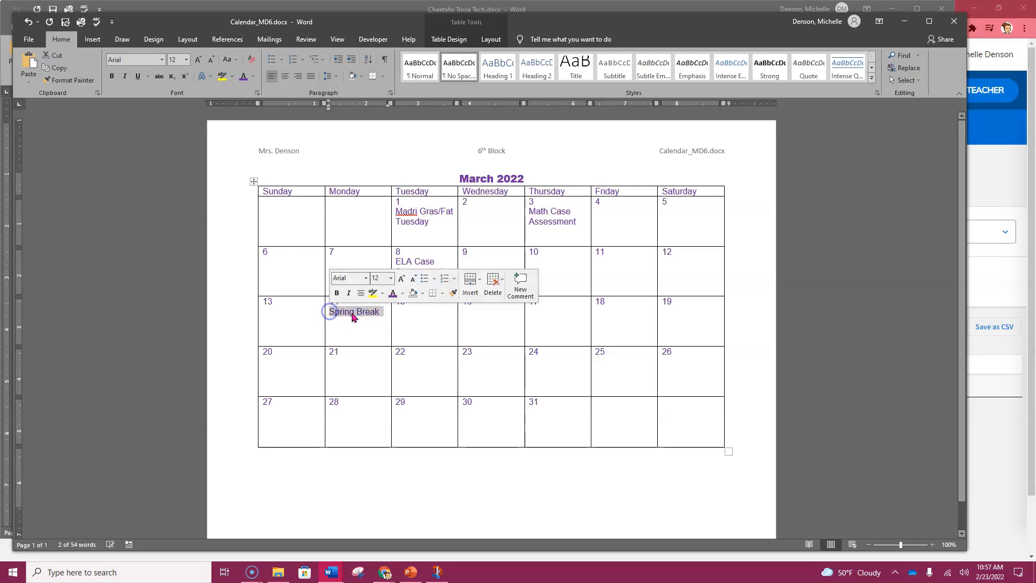
pyautogui.rightClick(352, 318)
pyautogui.click(362, 333)
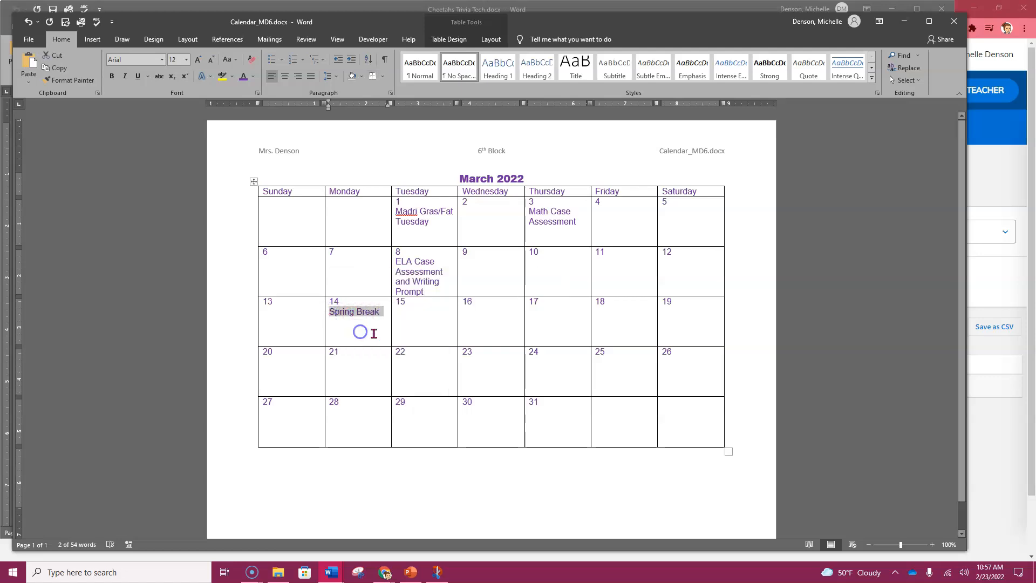
pyautogui.click(401, 317)
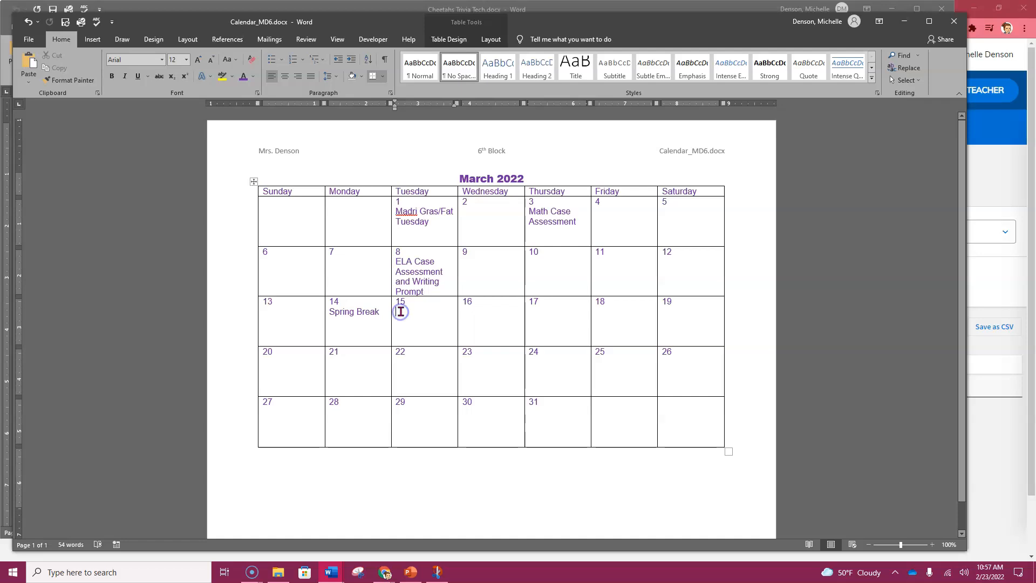
pyautogui.rightClick(401, 312)
pyautogui.click(424, 359)
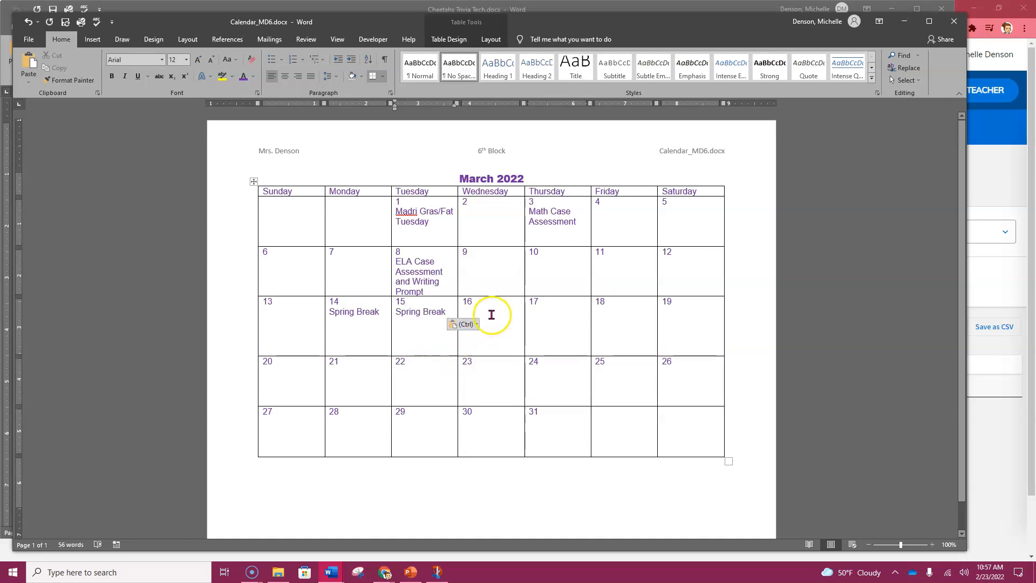
# - Delete the surplus blank line under March 15, and paste "Spring Break" under March 16 with its surplus line removed
pyautogui.press('Delete')
pyautogui.click(470, 309)
pyautogui.rightClick(476, 311)
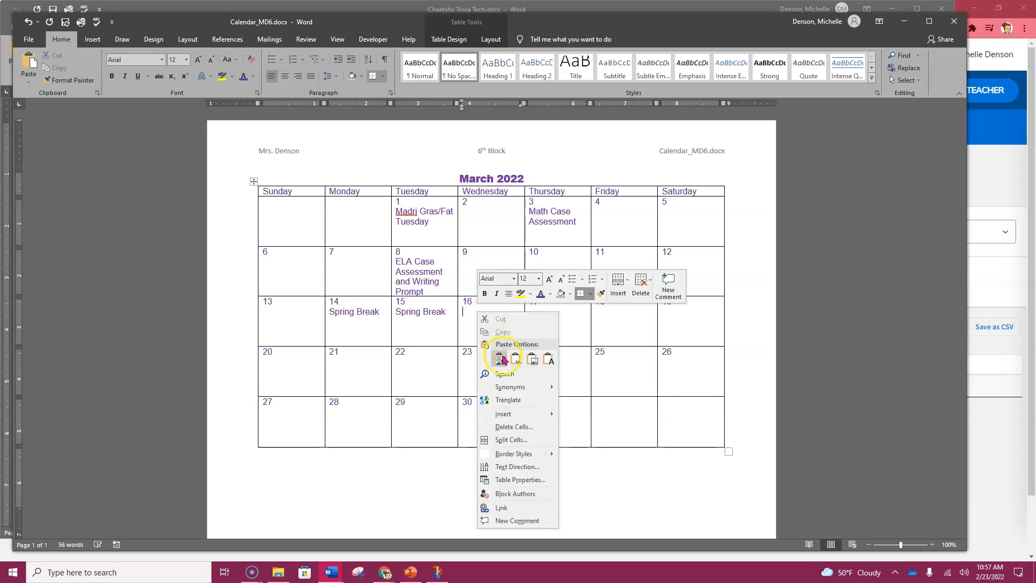
pyautogui.click(499, 359)
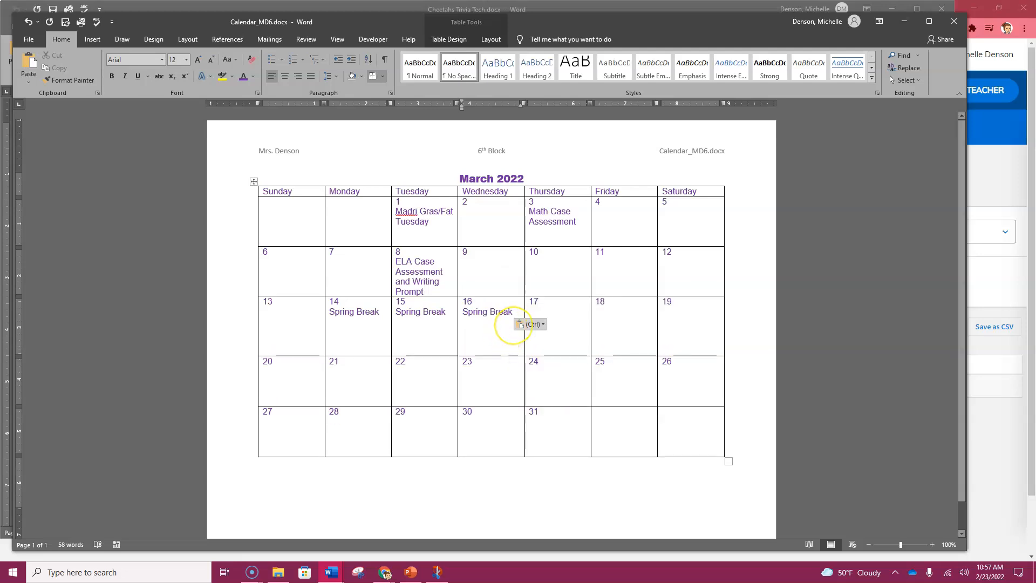
pyautogui.press('Delete')
# - Paste "Spring Break" under March 17 and March 18, deleting the surplus blank line in each cell
pyautogui.click(536, 316)
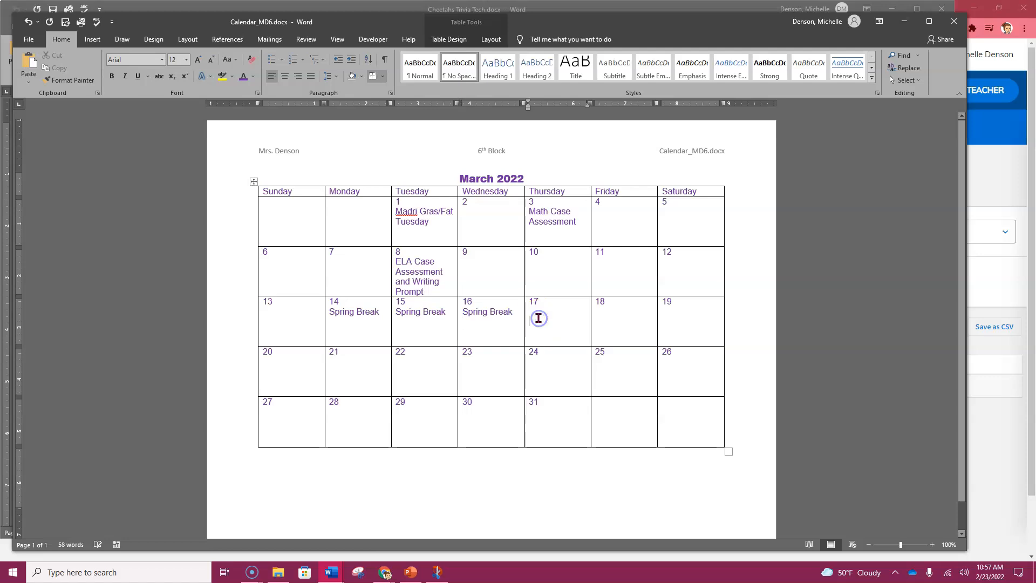
pyautogui.rightClick(540, 311)
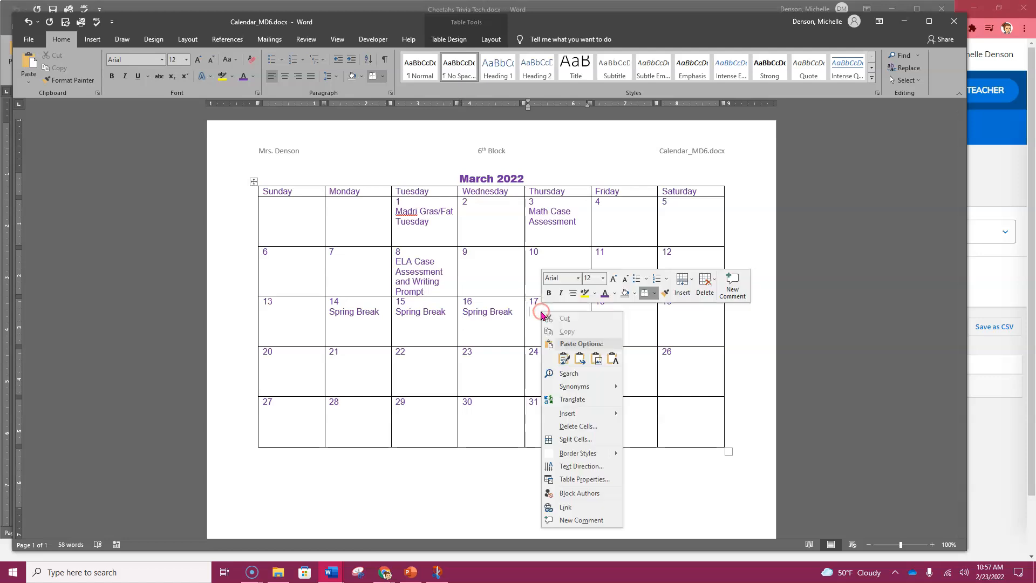
pyautogui.click(563, 359)
pyautogui.press('Delete')
pyautogui.click(602, 311)
pyautogui.rightClick(601, 311)
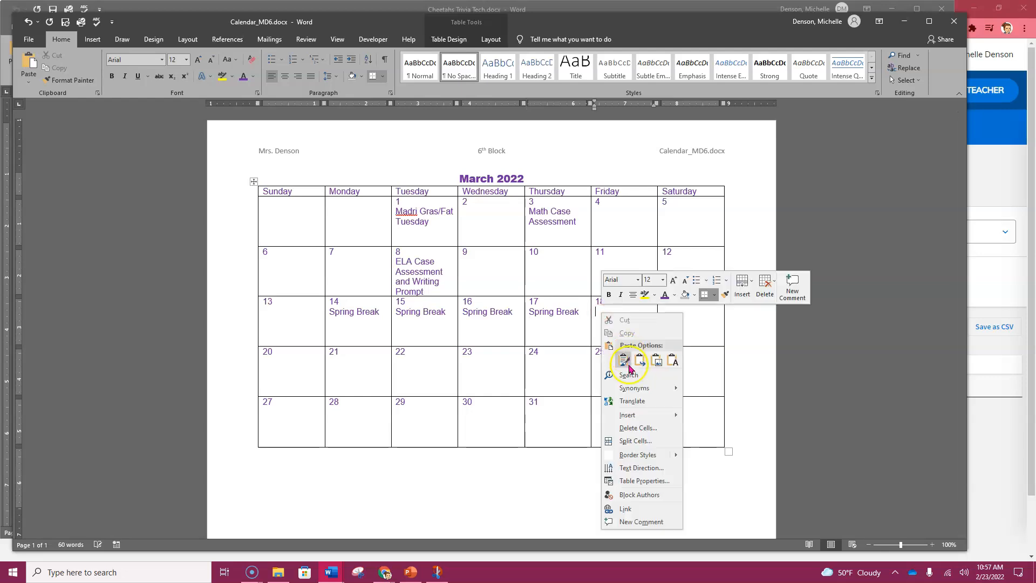
pyautogui.click(626, 362)
pyautogui.press('Delete')
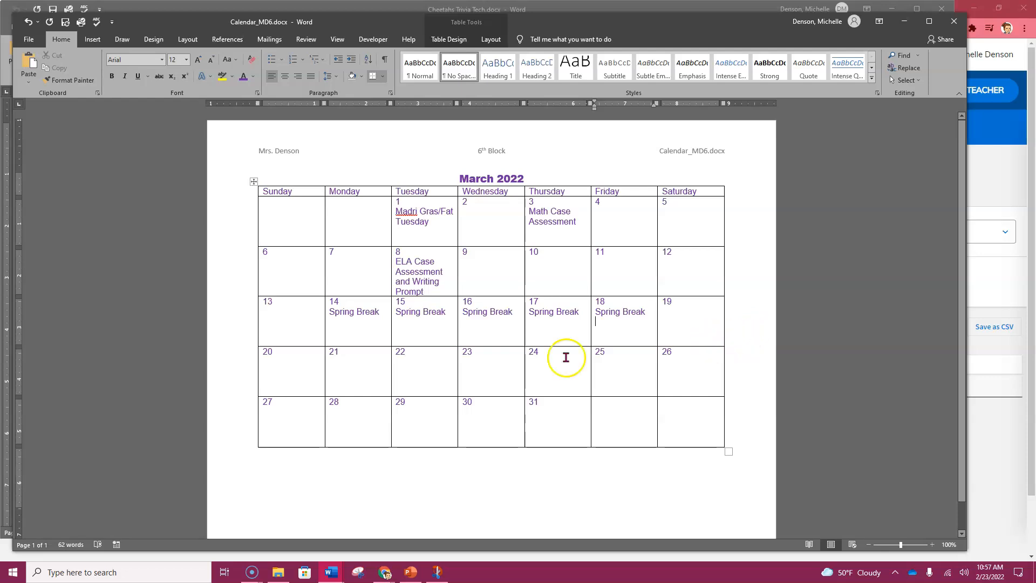
# - Enter "National Potato Chip Day" below "Spring Break" on March 14 and delete the two surplus blank lines
pyautogui.click(337, 324)
pyautogui.write('National Po')
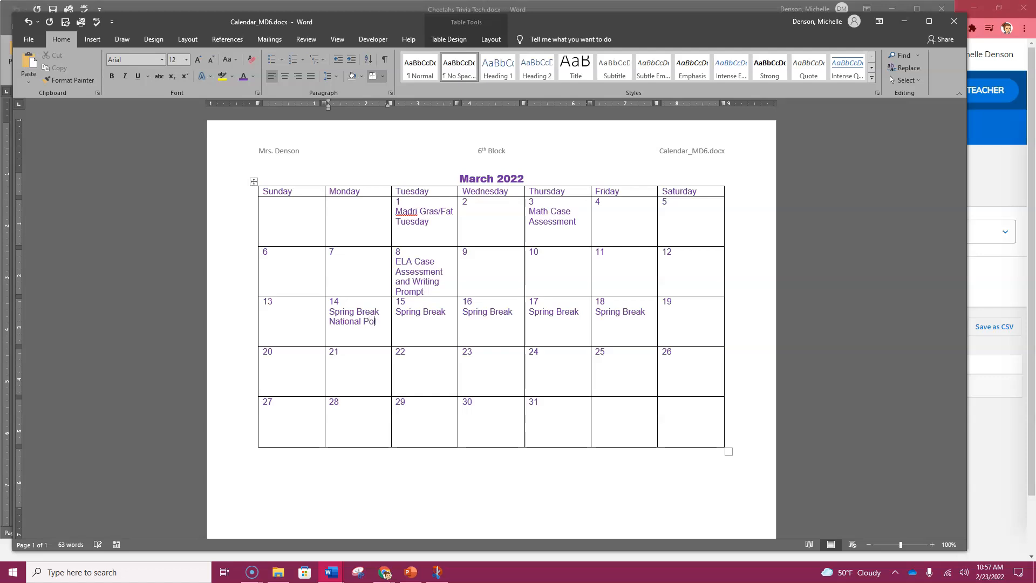
pyautogui.write('tato Chip Day')
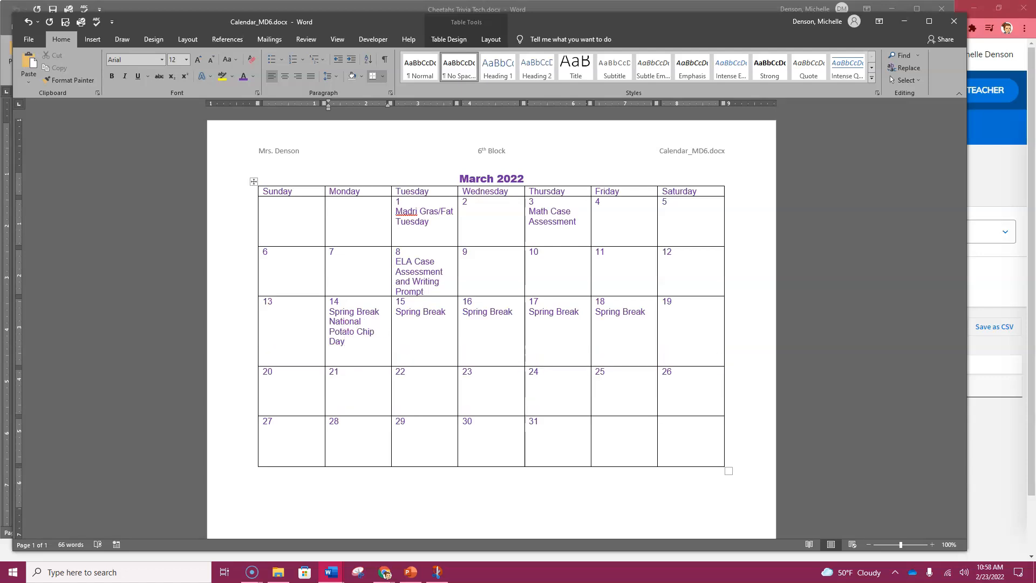
pyautogui.press('BackSpace')
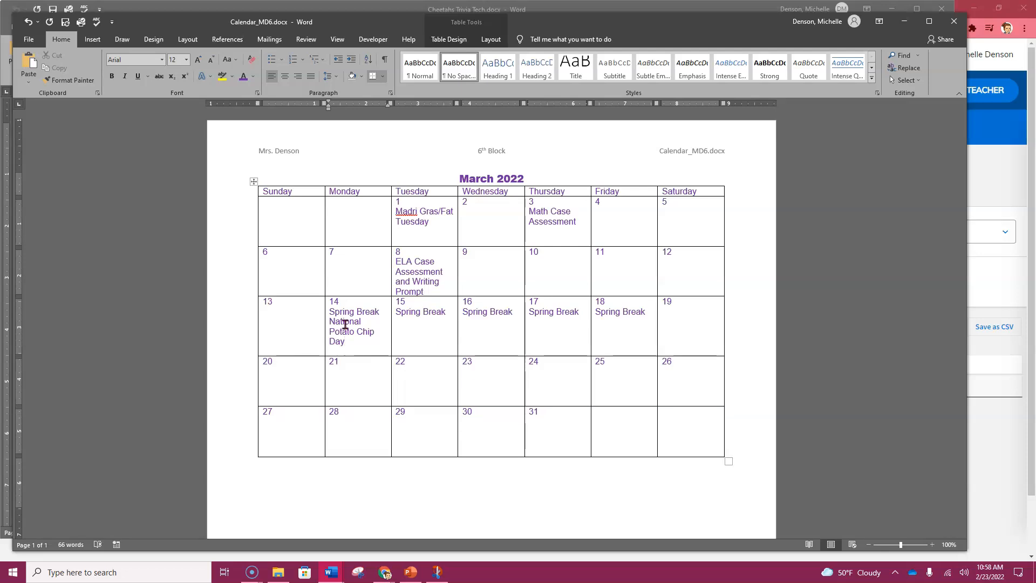
pyautogui.press('BackSpace')
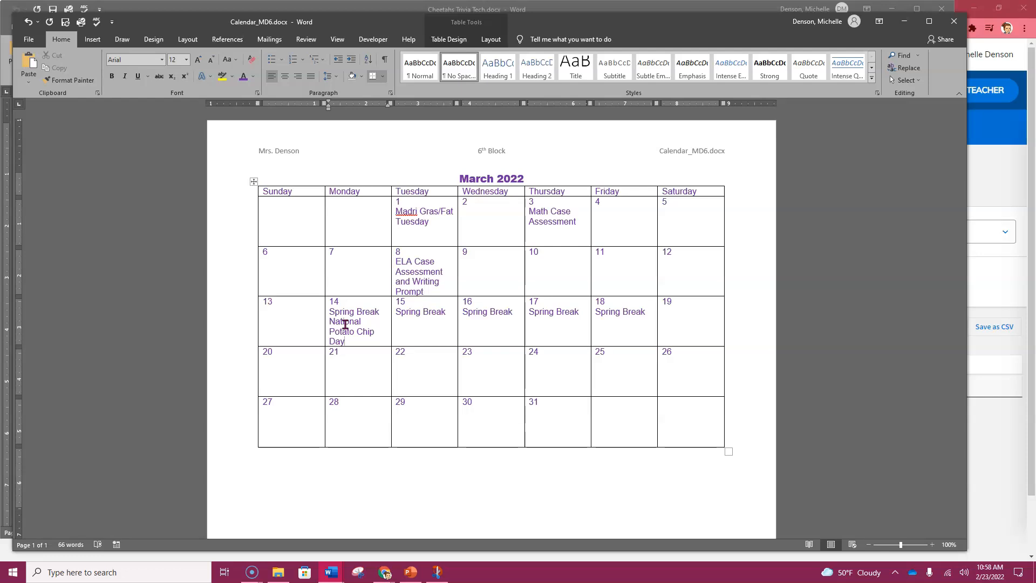
# - Enter "National Crayon Day" on the line under March 31
pyautogui.click(538, 422)
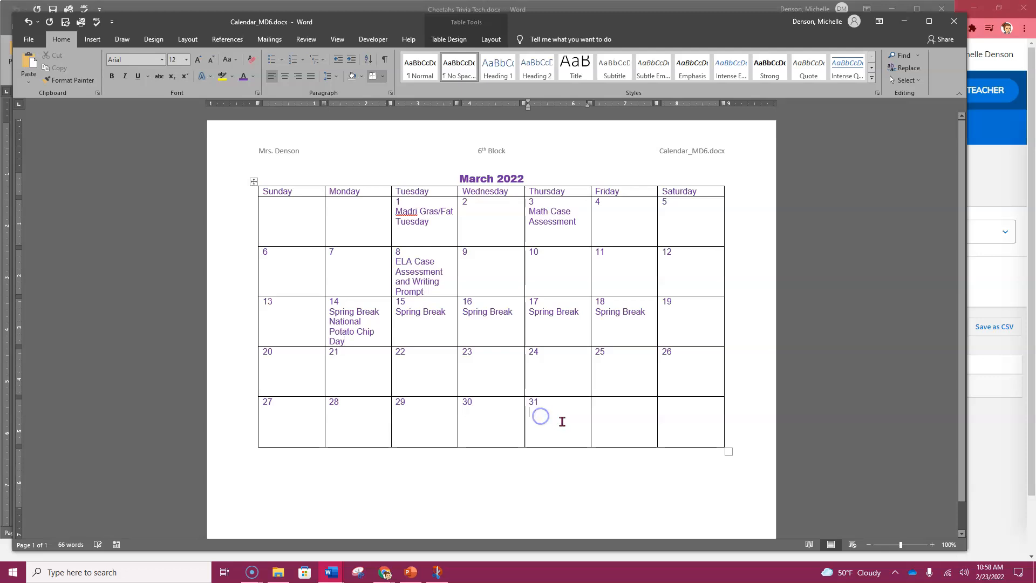
pyautogui.write('National')
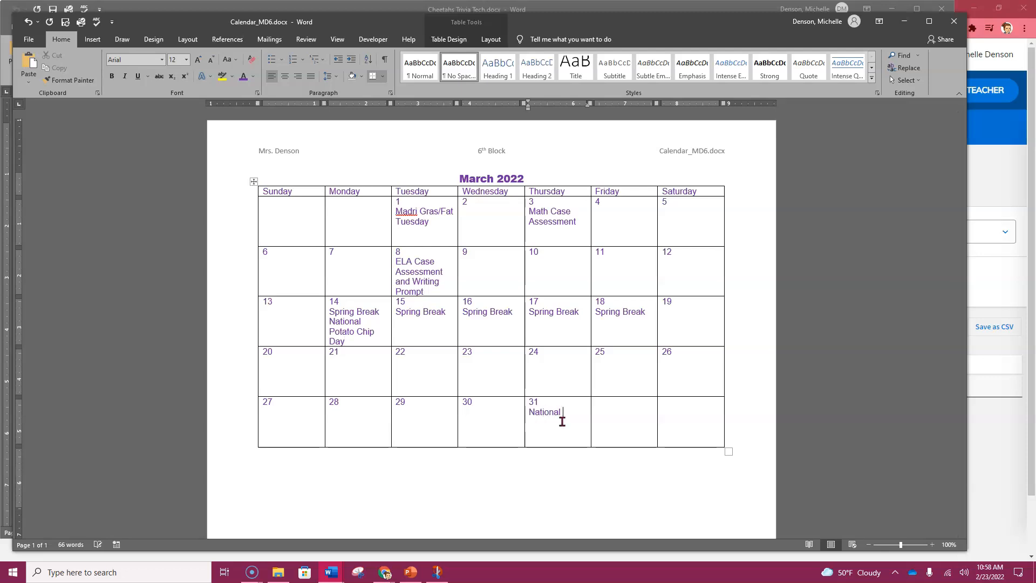
pyautogui.write(' Crayon Day')
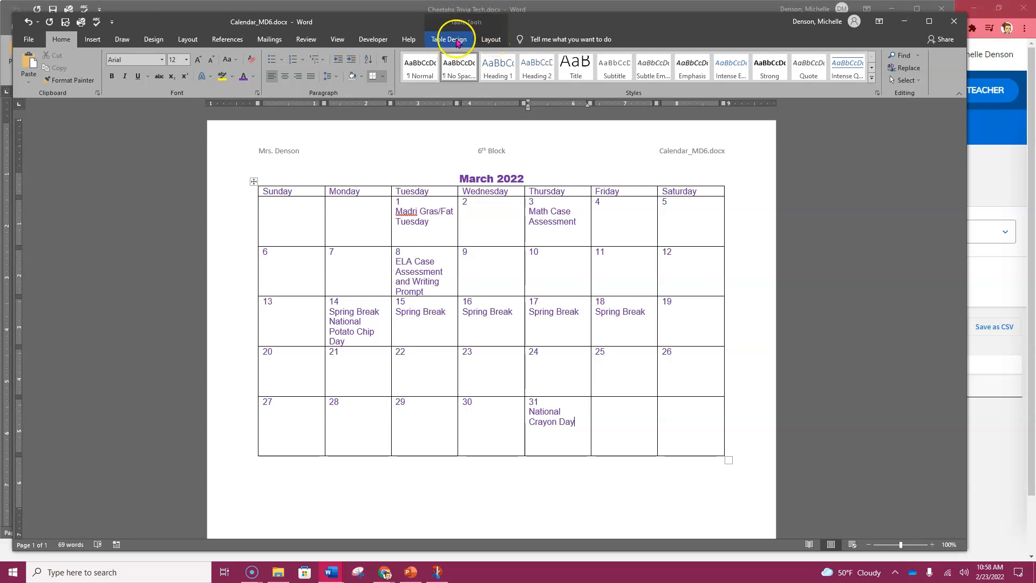
# - Try several plain table styles on the calendar, ending with Plain Table 5, and undo the last one
pyautogui.click(491, 40)
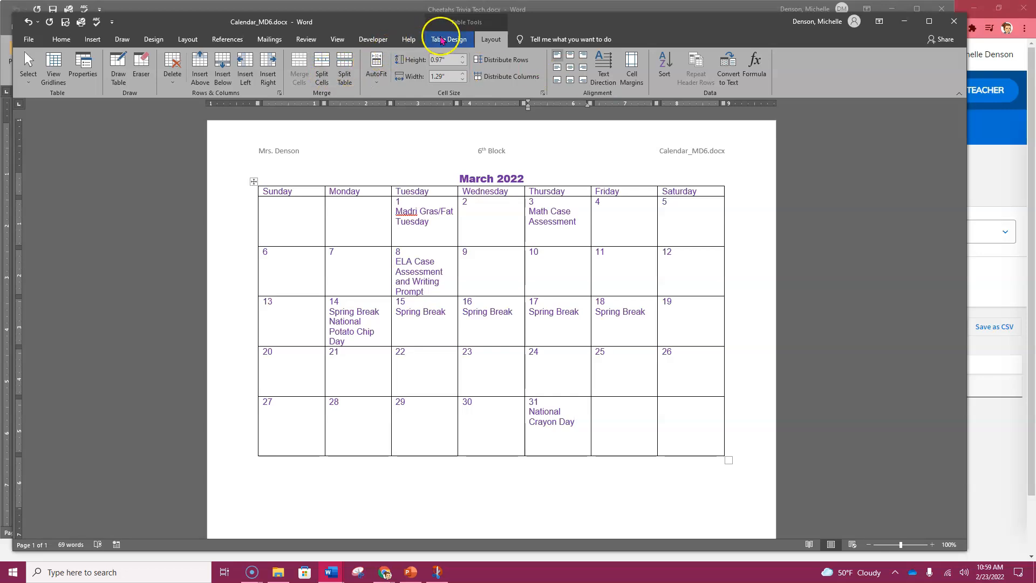
pyautogui.click(441, 41)
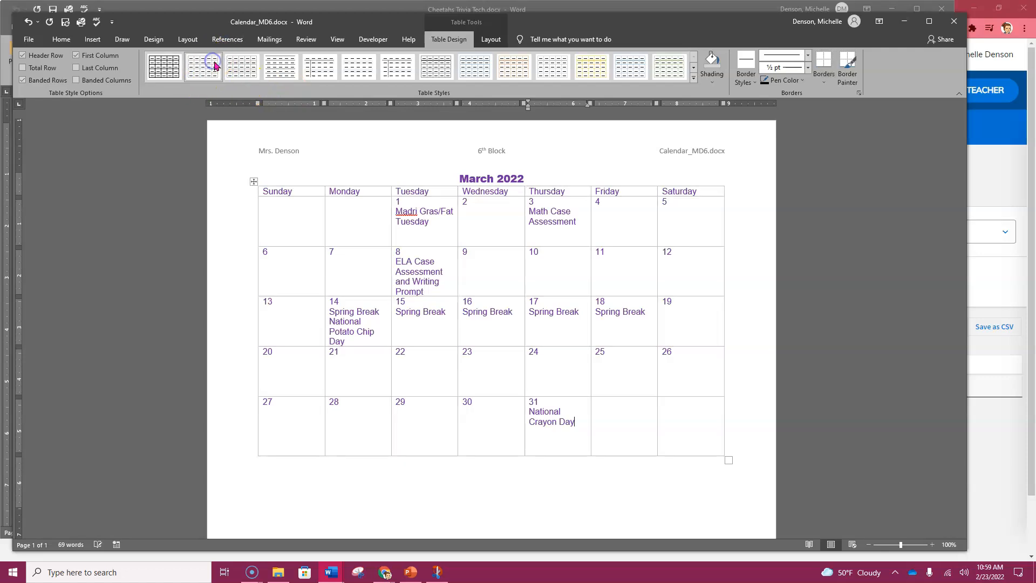
pyautogui.click(250, 68)
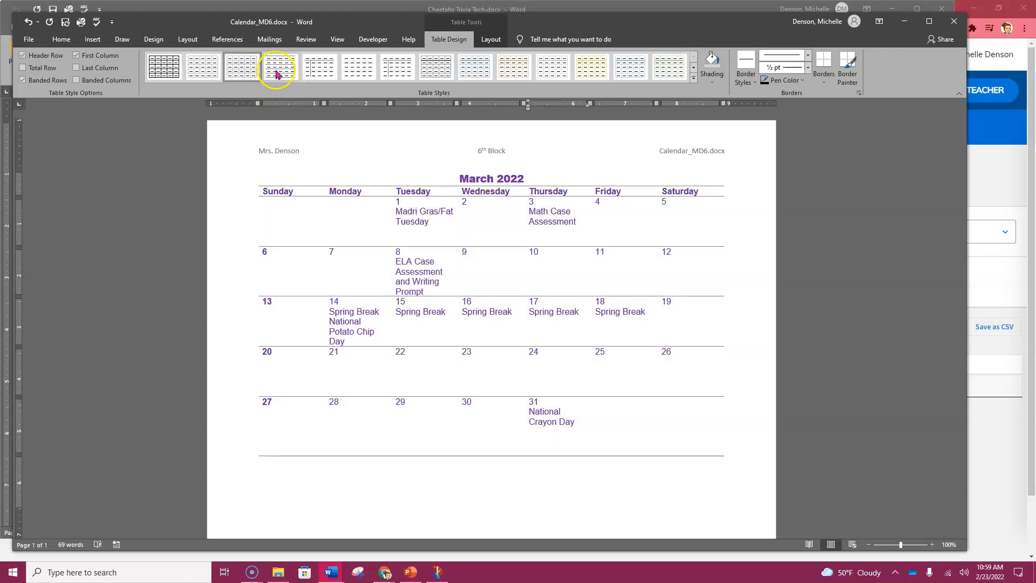
pyautogui.click(275, 69)
pyautogui.click(322, 76)
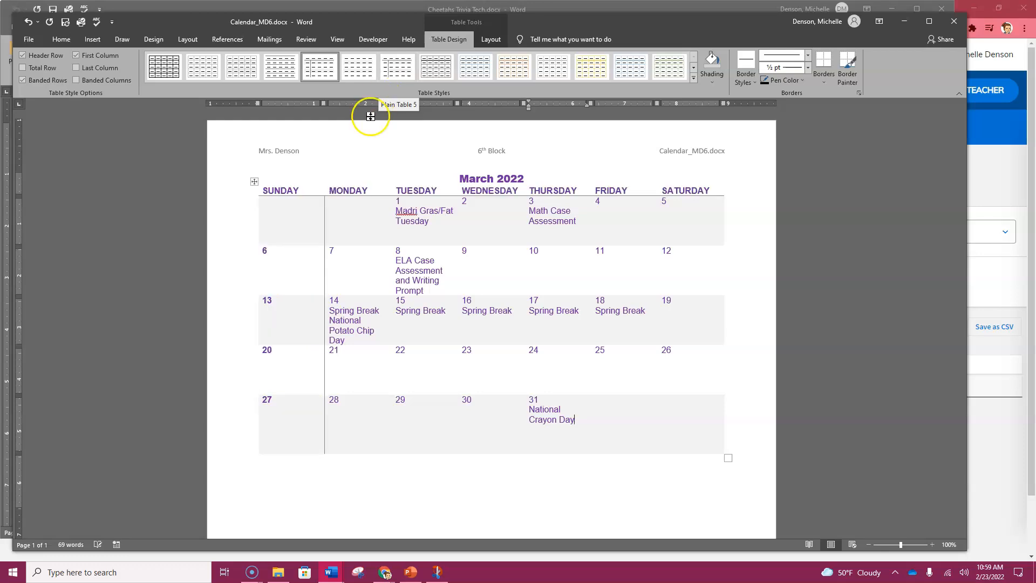
pyautogui.click(396, 71)
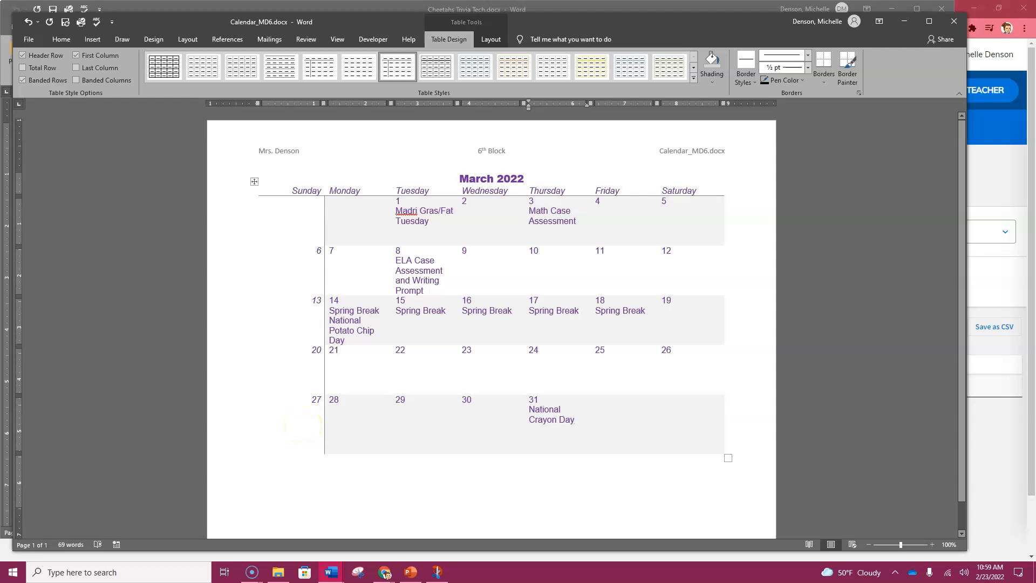
pyautogui.click(26, 23)
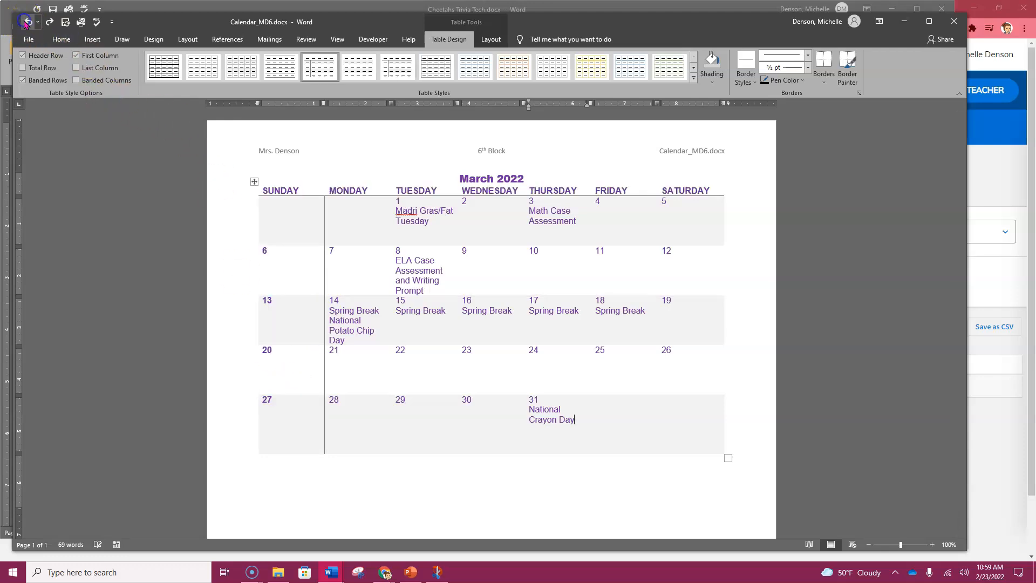
# - Try a list table style with gray banded rows on the calendar, and undo it
pyautogui.click(693, 81)
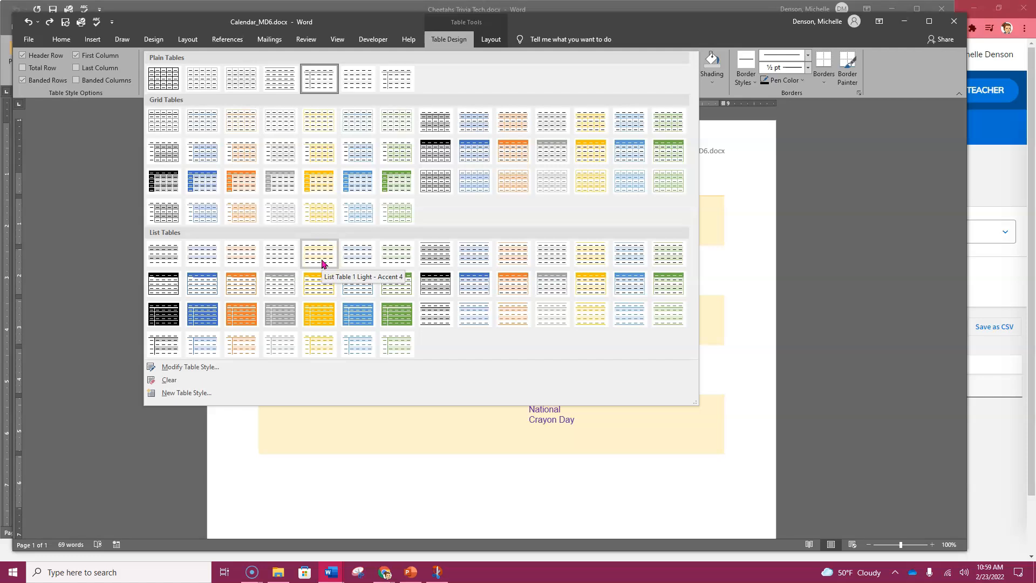
pyautogui.click(277, 286)
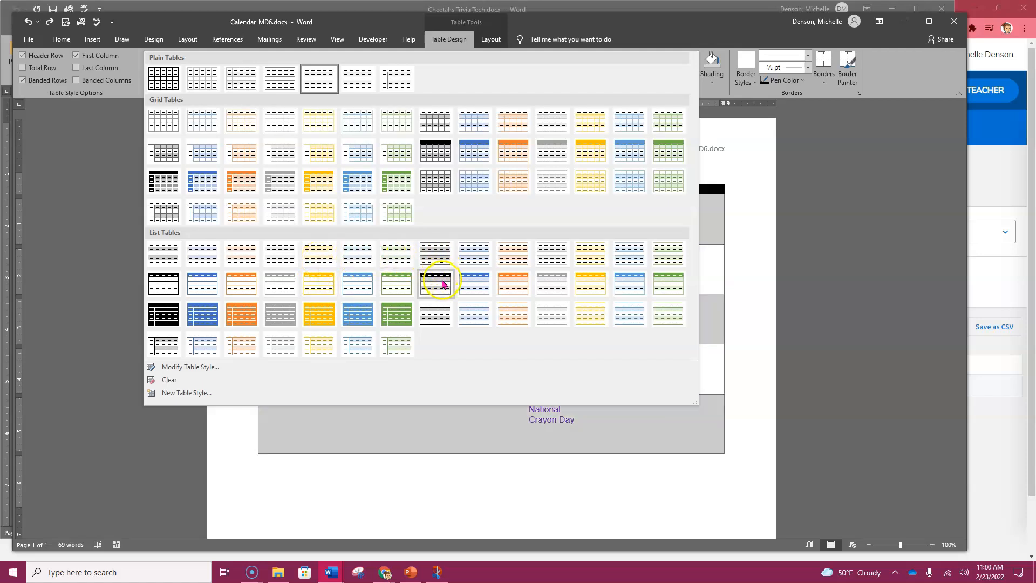
pyautogui.click(435, 181)
pyautogui.click(435, 260)
pyautogui.click(520, 436)
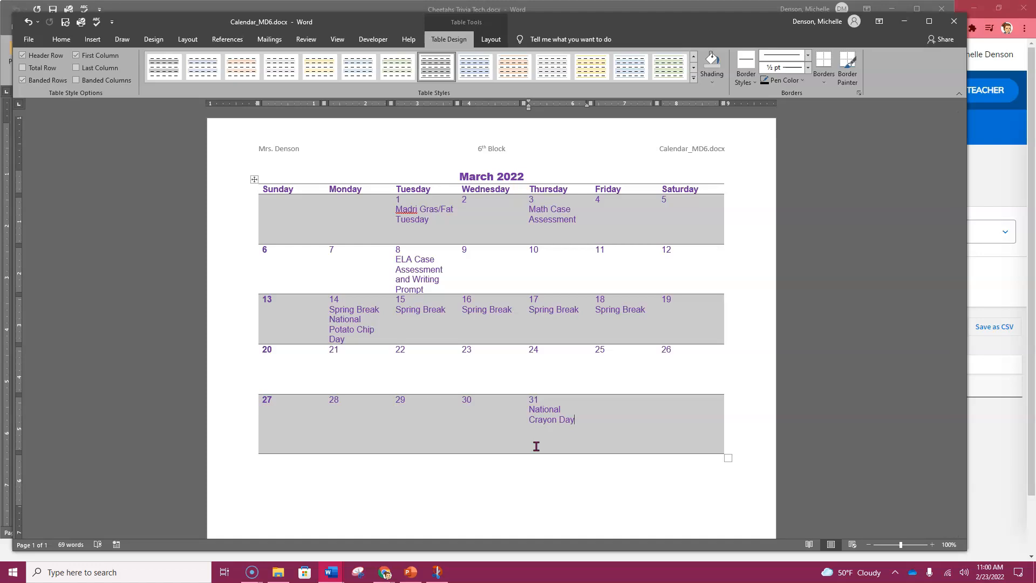
pyautogui.click(25, 24)
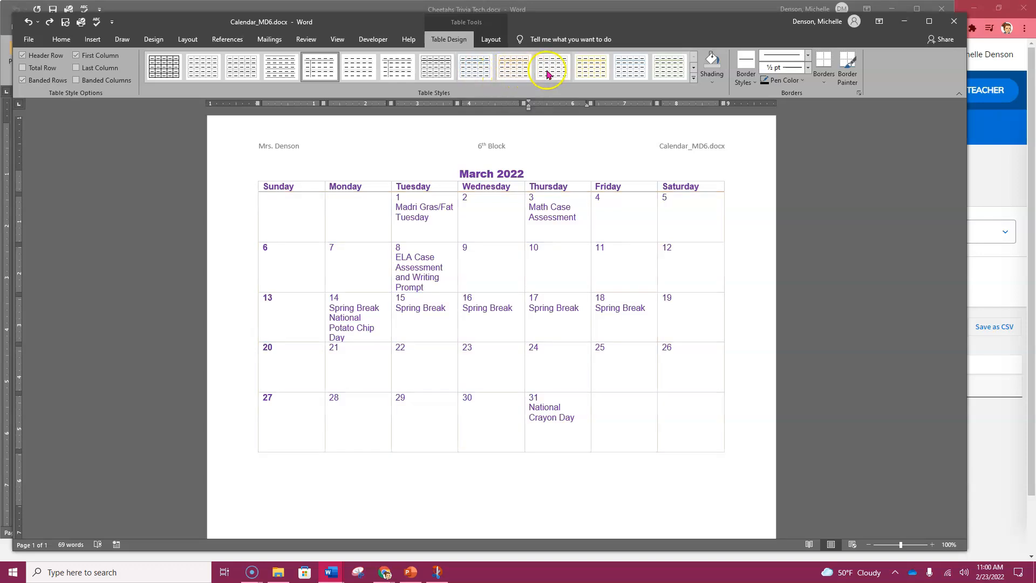
# - Apply a blue grid table style with light blue banded rows and thin cell borders to the calendar
pyautogui.click(694, 79)
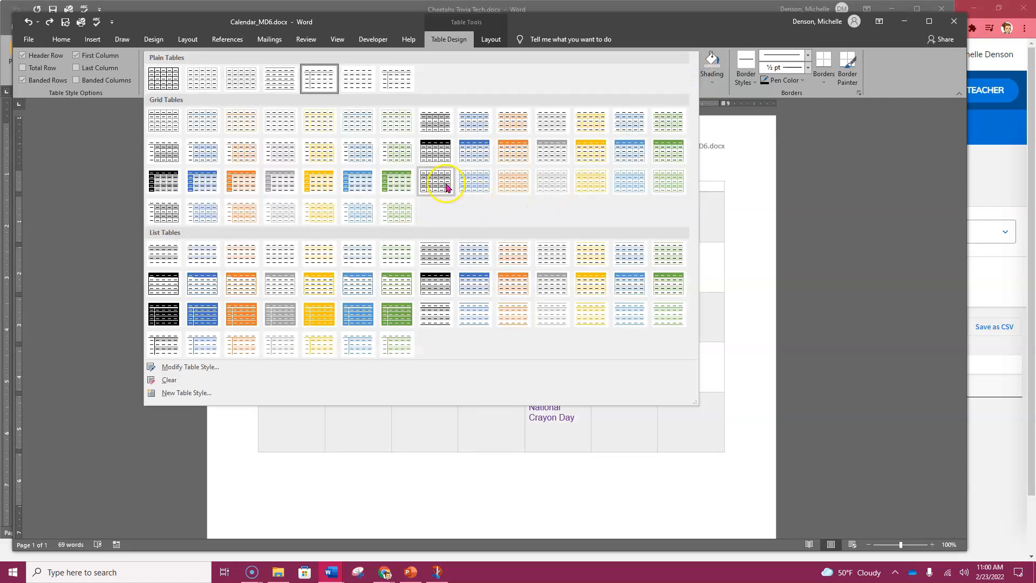
pyautogui.click(484, 185)
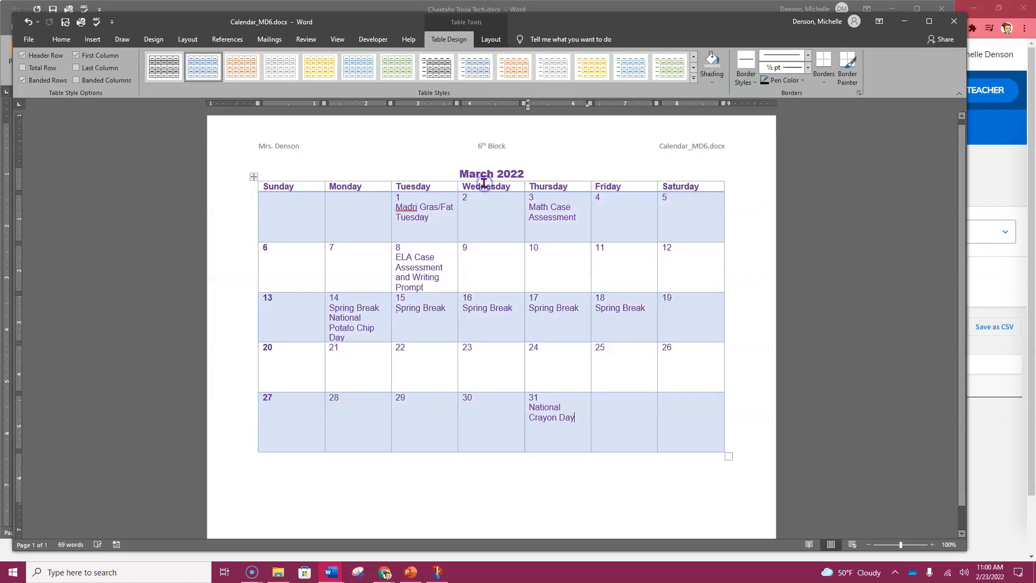